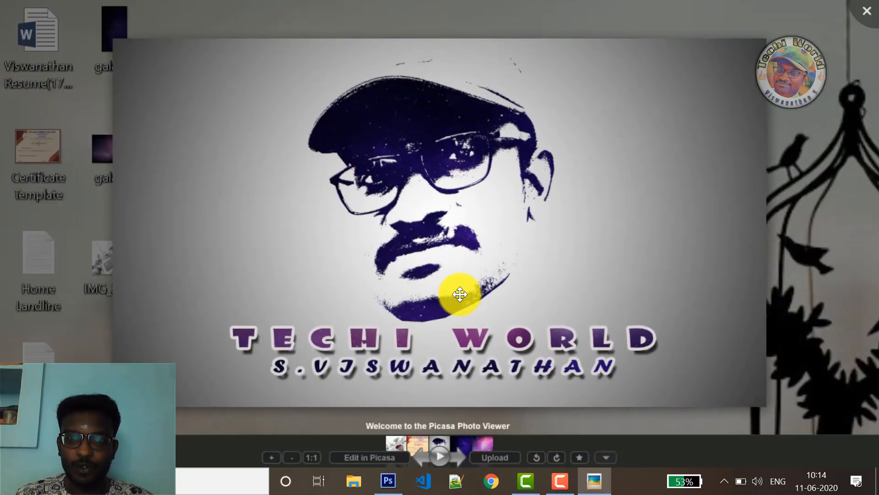
{"action": "left_click", "coordinate": [867, 11]}
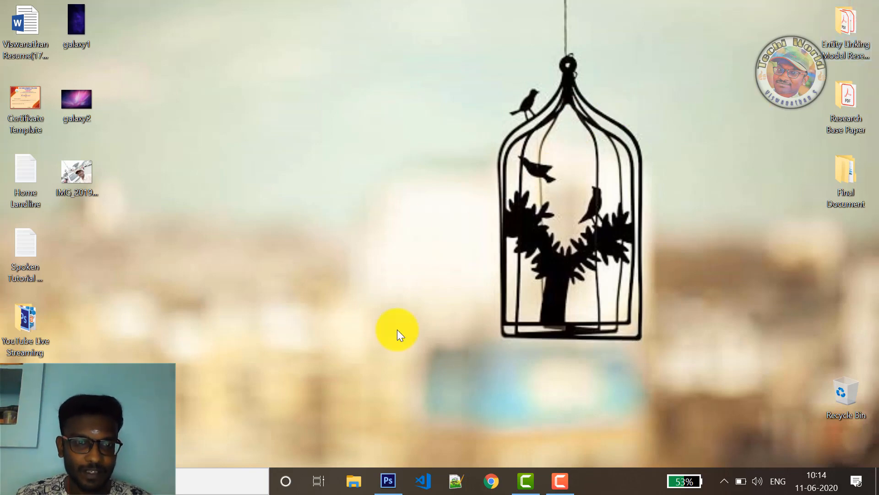
{"action": "left_click", "coordinate": [392, 479]}
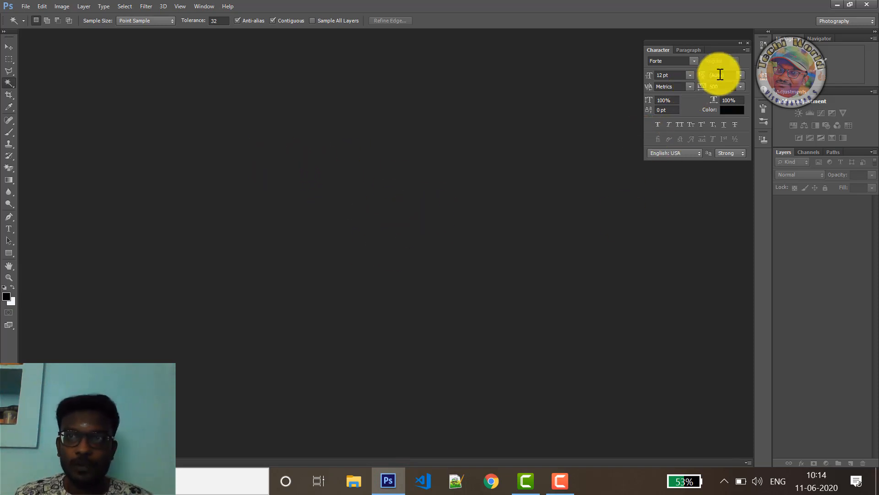
{"action": "left_click", "coordinate": [841, 5]}
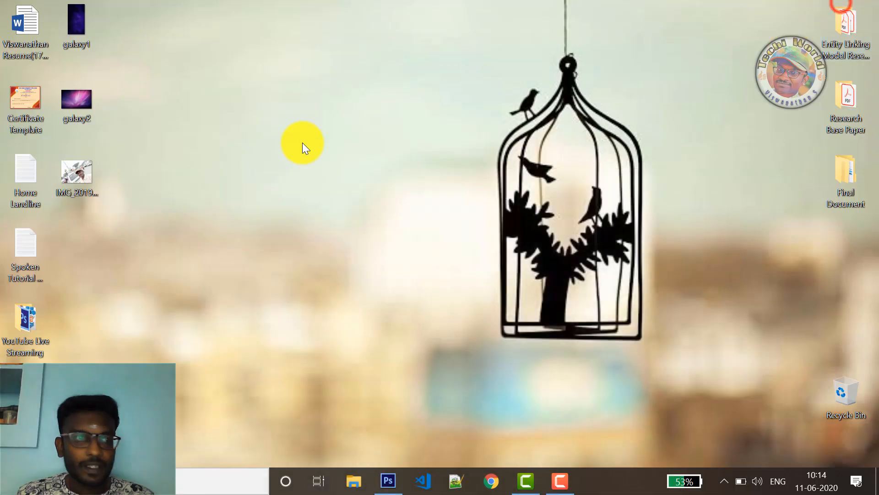
- Preview the desktop photo IMG_20191218_174747 and open it in Photoshop
{"action": "left_click", "coordinate": [81, 168]}
{"action": "double_click", "coordinate": [80, 168]}
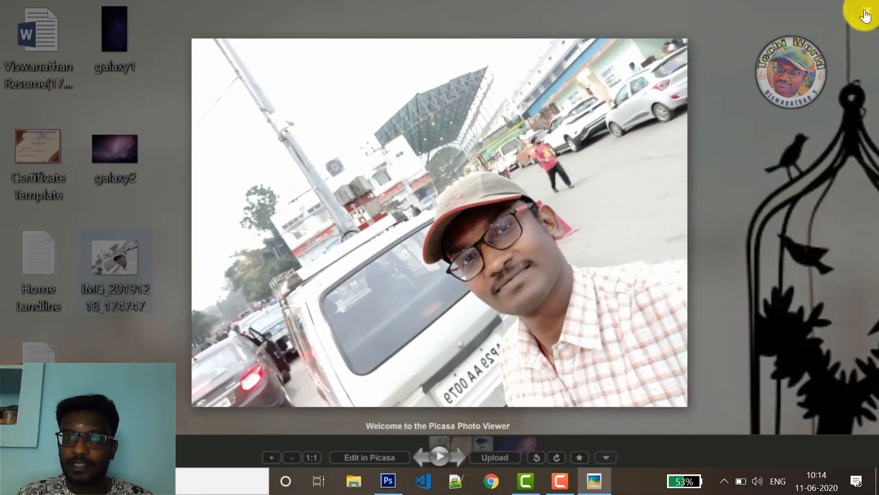
{"action": "left_click", "coordinate": [866, 16]}
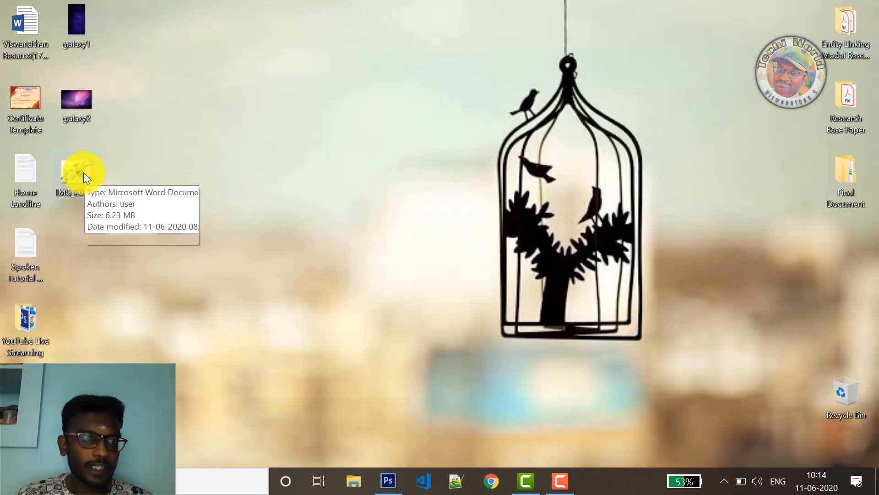
{"action": "left_click_drag", "start_coordinate": [81, 168], "coordinate": [296, 199]}
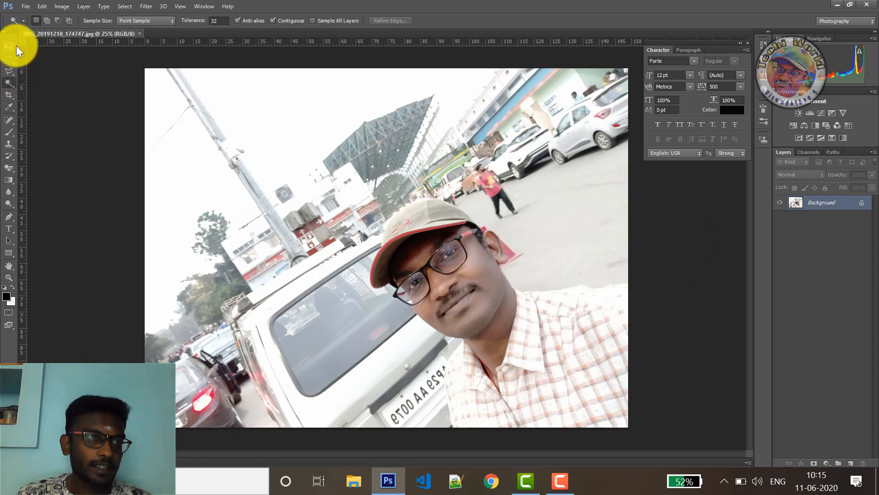
- Start a Polygonal Lasso outline at the man's chin and trace it along the jaw and cheek up to the glasses
{"action": "left_click", "coordinate": [11, 73]}
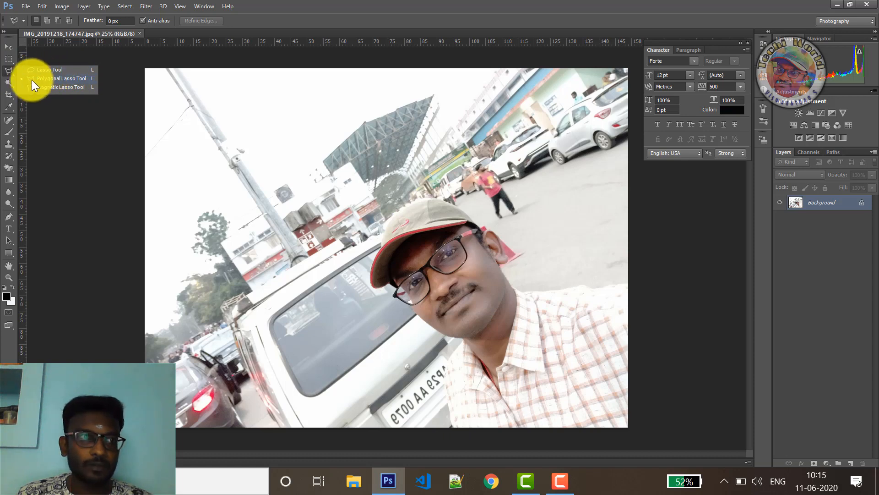
{"action": "left_click", "coordinate": [71, 78]}
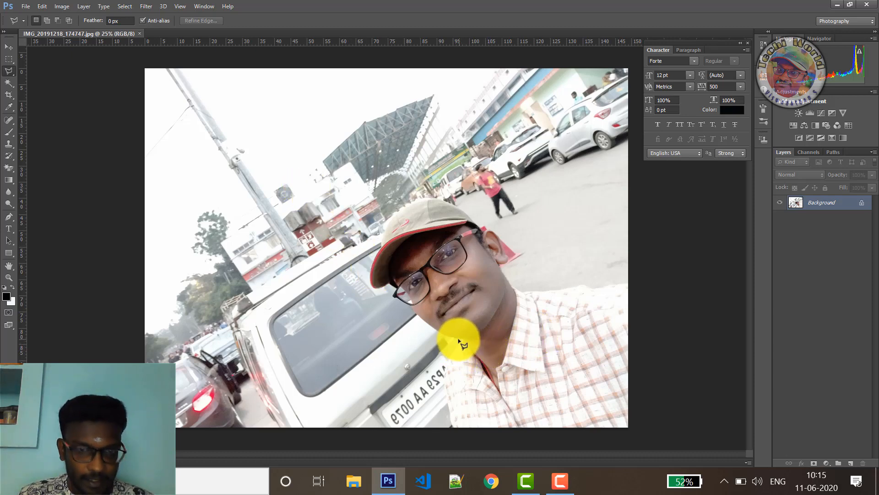
{"action": "left_click", "coordinate": [12, 279]}
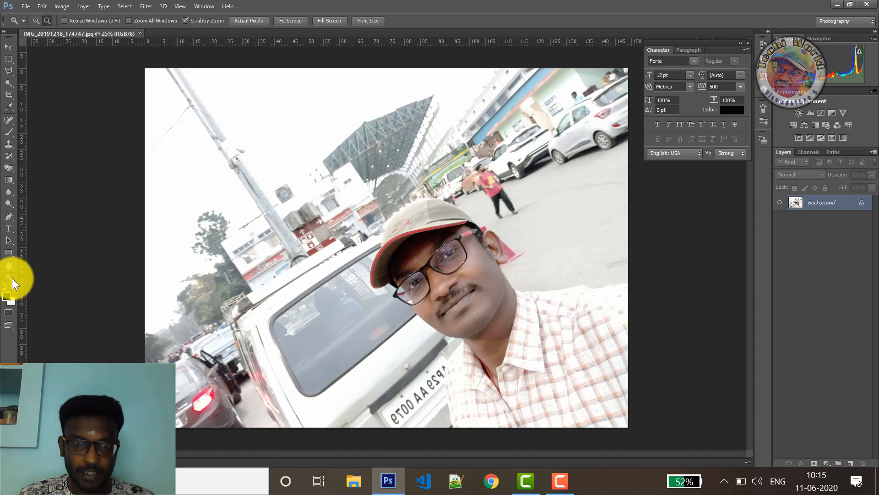
{"action": "right_click", "coordinate": [448, 334]}
{"action": "left_click", "coordinate": [481, 387]}
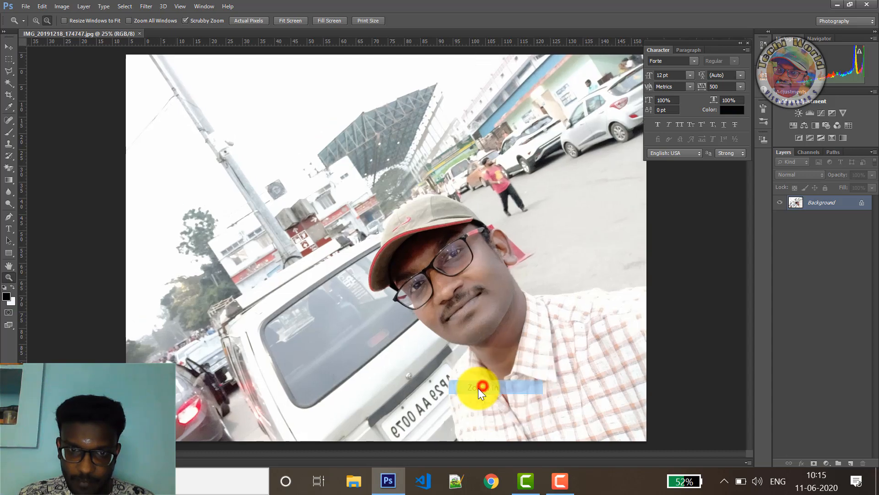
{"action": "right_click", "coordinate": [465, 370]}
{"action": "left_click", "coordinate": [507, 422]}
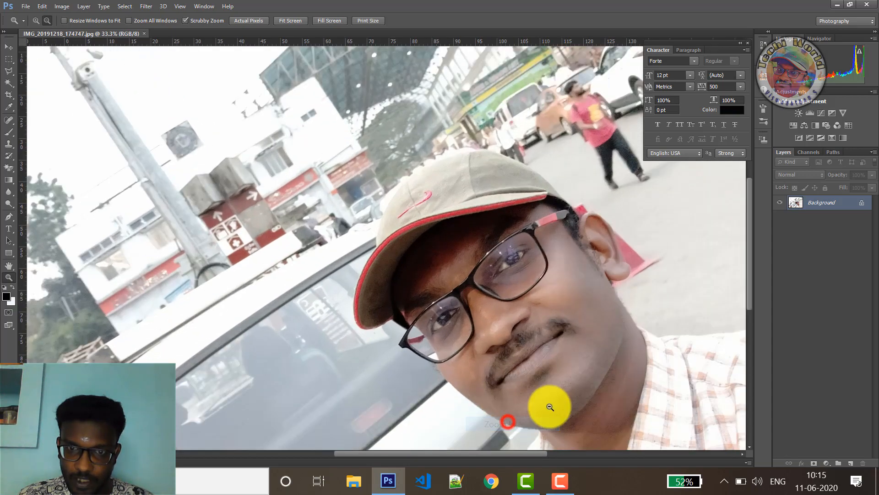
{"action": "mouse_move", "coordinate": [750, 289]}
{"action": "left_mouse_down"}
{"action": "mouse_move", "coordinate": [753, 321]}
{"action": "mouse_move", "coordinate": [752, 303]}
{"action": "left_mouse_up"}
{"action": "left_click_drag", "start_coordinate": [411, 454], "coordinate": [446, 448]}
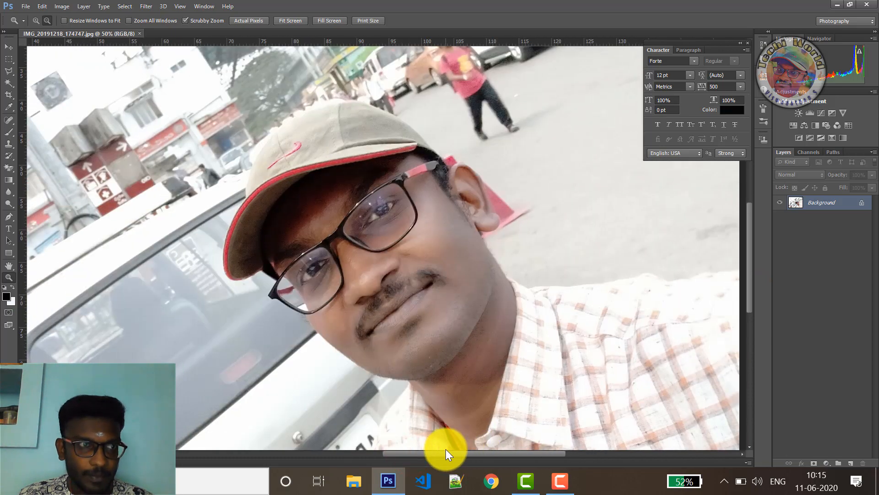
{"action": "left_click", "coordinate": [8, 70]}
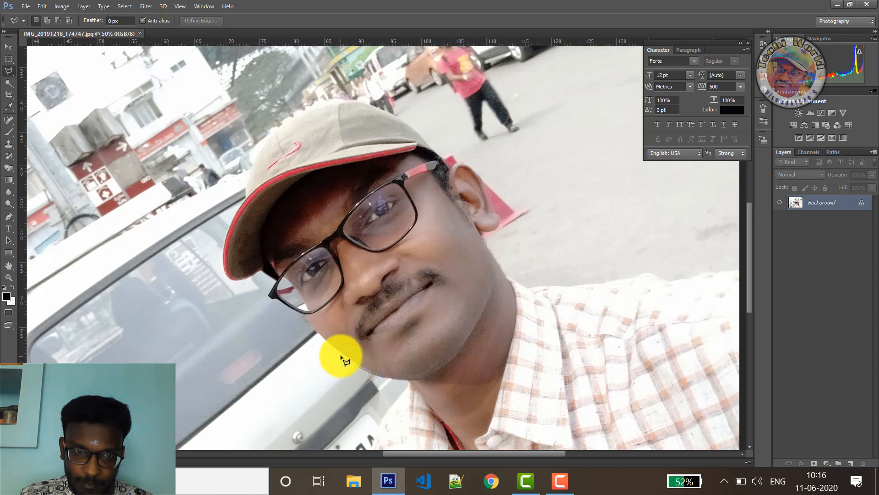
{"action": "left_click", "coordinate": [341, 354]}
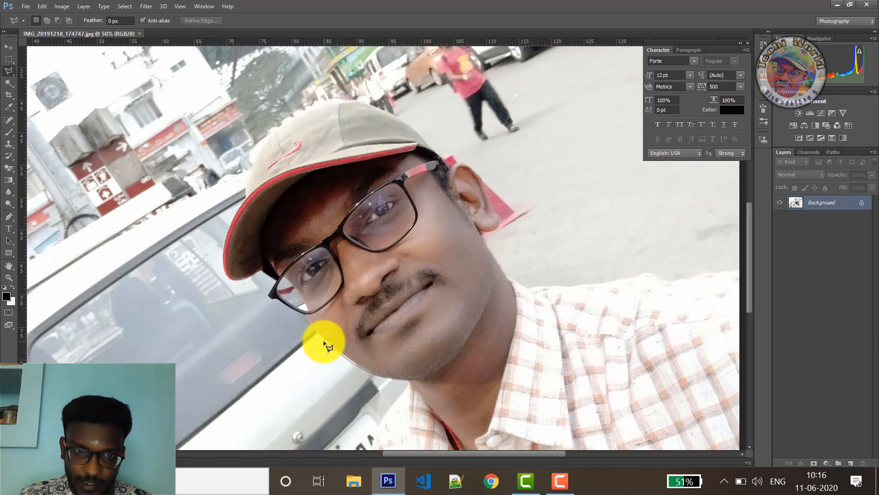
{"action": "left_click", "coordinate": [324, 341]}
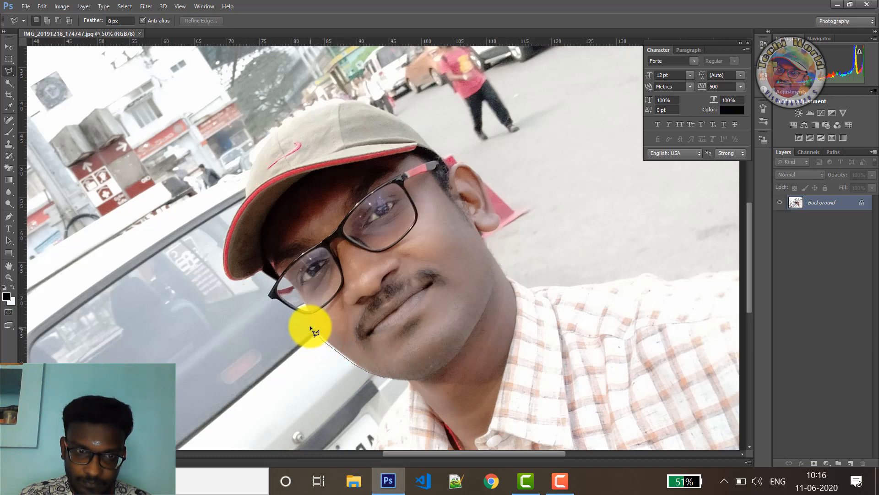
{"action": "left_click", "coordinate": [315, 333]}
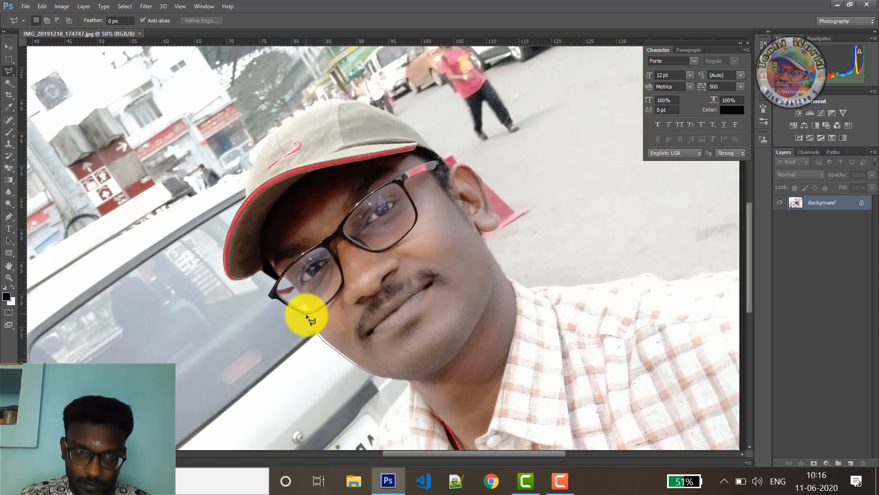
{"action": "left_click", "coordinate": [300, 315]}
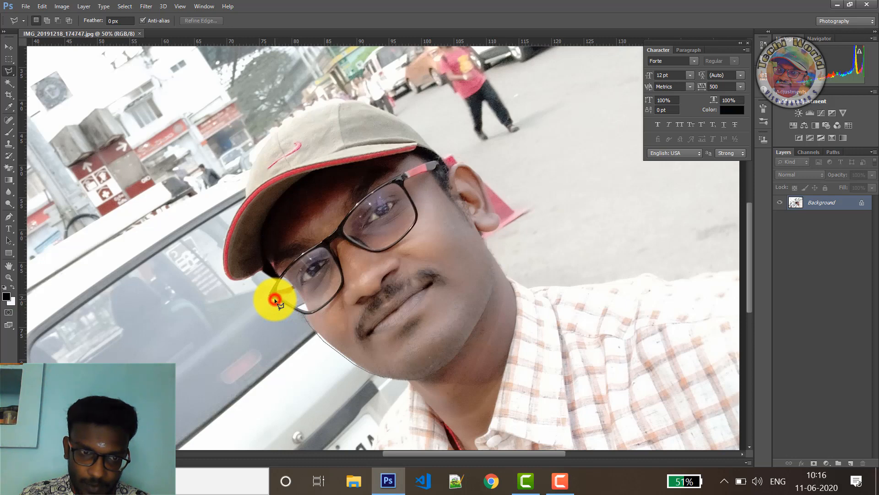
- Continue the lasso outline around the protruding corner of the glasses frame up to the underside of the cap
{"action": "left_click", "coordinate": [270, 298]}
{"action": "left_click", "coordinate": [268, 297]}
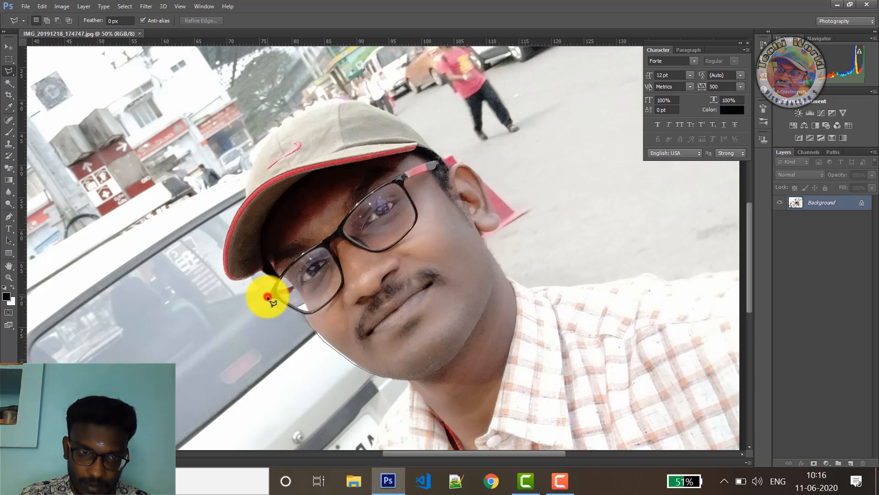
{"action": "left_click", "coordinate": [274, 288]}
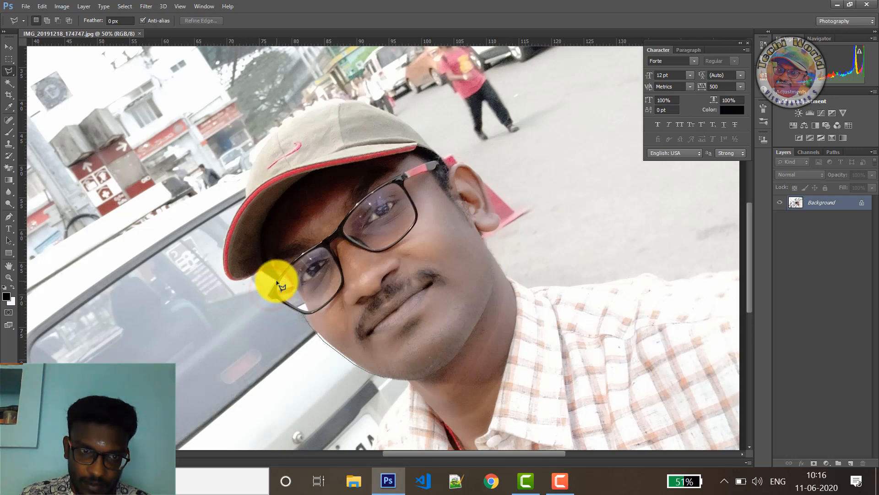
{"action": "left_click", "coordinate": [271, 277]}
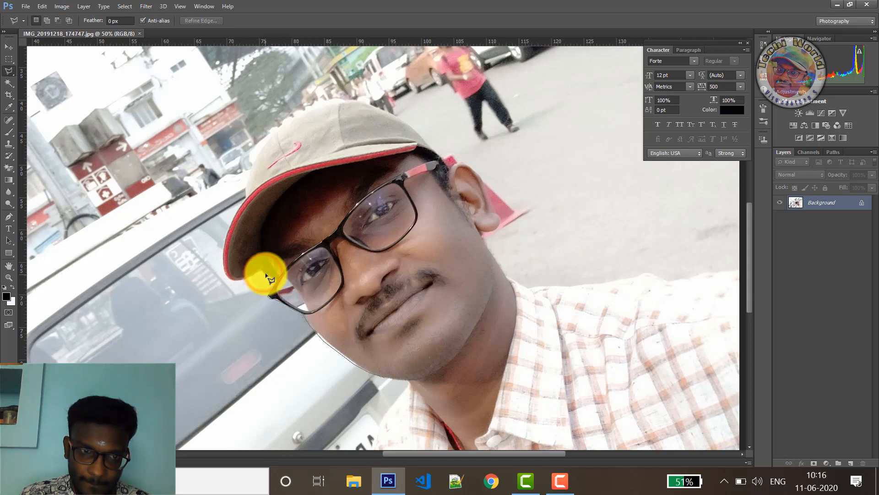
- Trace the lasso outline around the tip of the cap's visor and up its red front edge
{"action": "left_click", "coordinate": [244, 279]}
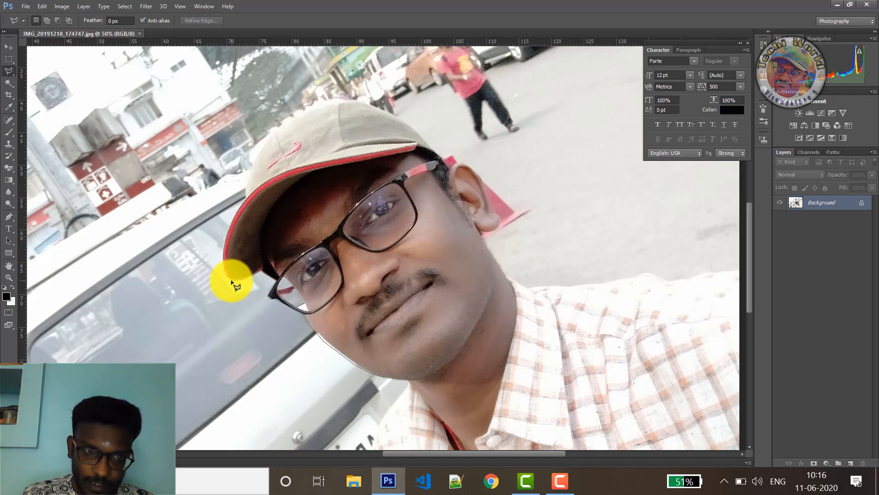
{"action": "left_click", "coordinate": [225, 273]}
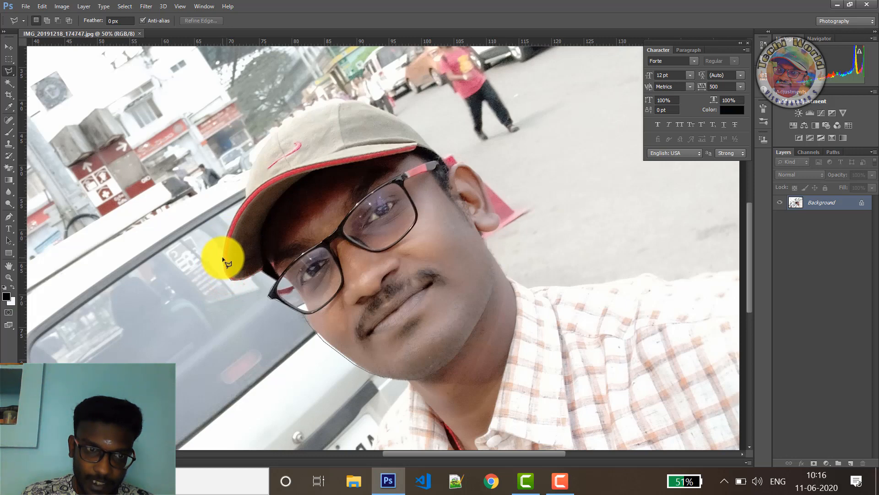
{"action": "left_click", "coordinate": [223, 242]}
{"action": "left_click", "coordinate": [229, 229]}
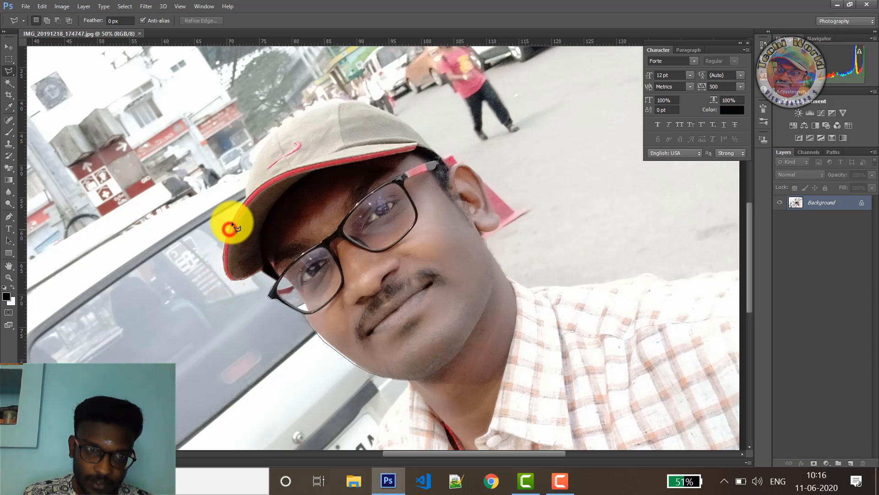
{"action": "left_click", "coordinate": [241, 204]}
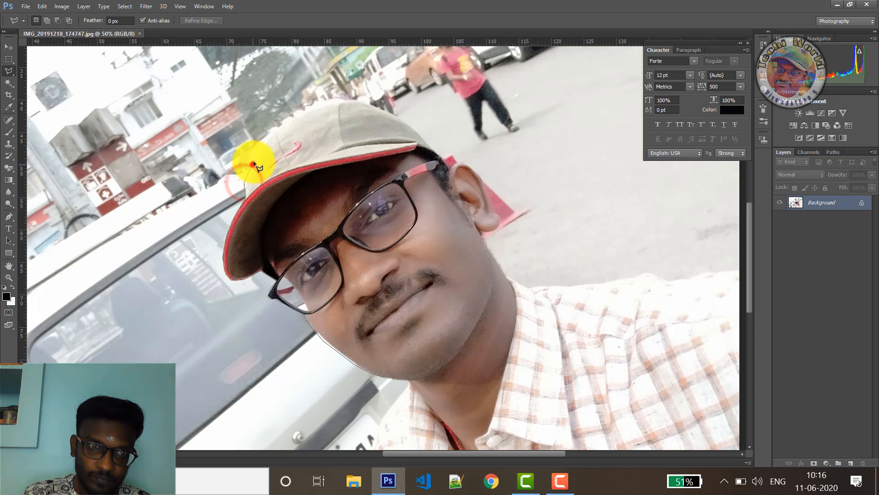
- Extend the lasso outline over the crown of the cap and down toward its back edge
{"action": "left_click", "coordinate": [261, 149]}
{"action": "left_click", "coordinate": [270, 137]}
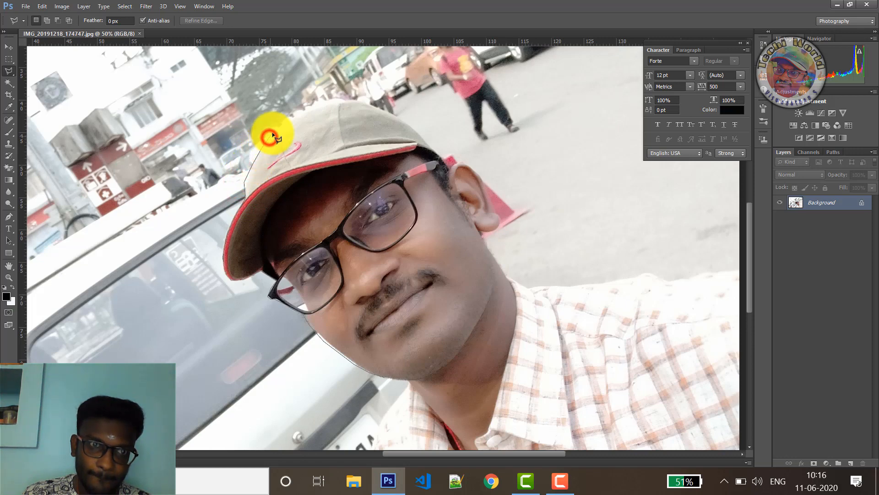
{"action": "left_click", "coordinate": [292, 116]}
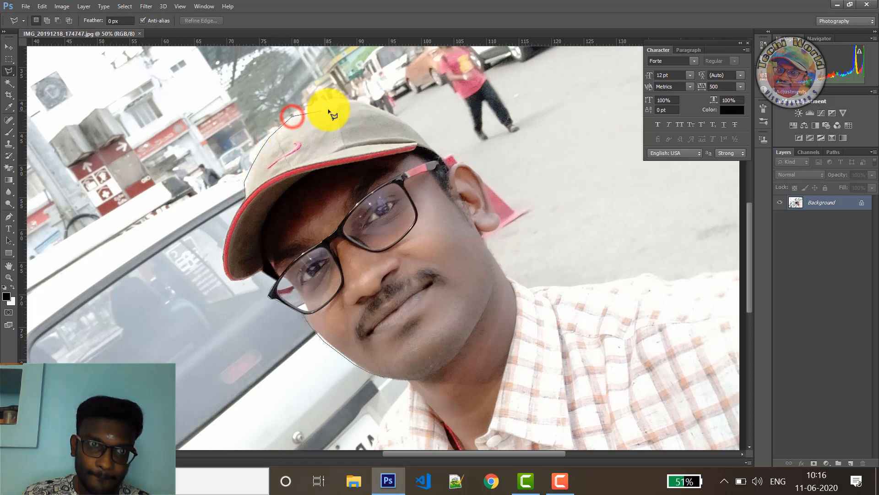
{"action": "left_click", "coordinate": [336, 99]}
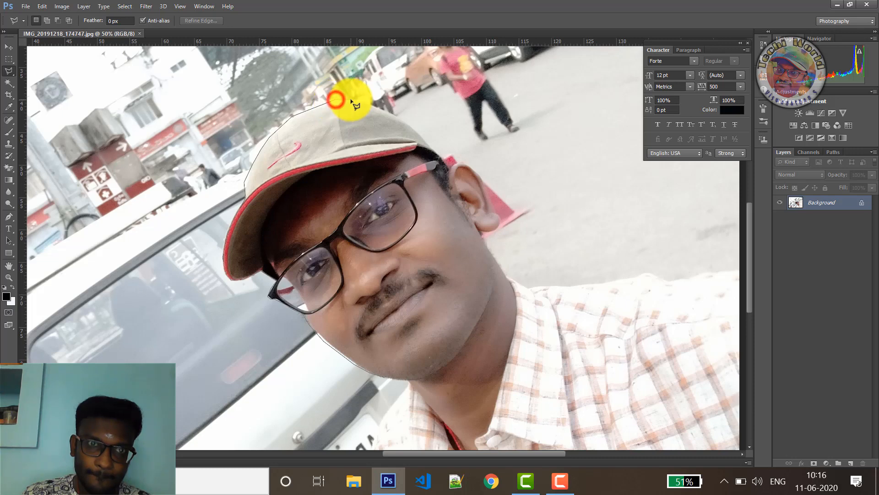
{"action": "left_click", "coordinate": [358, 100]}
{"action": "left_click", "coordinate": [367, 105]}
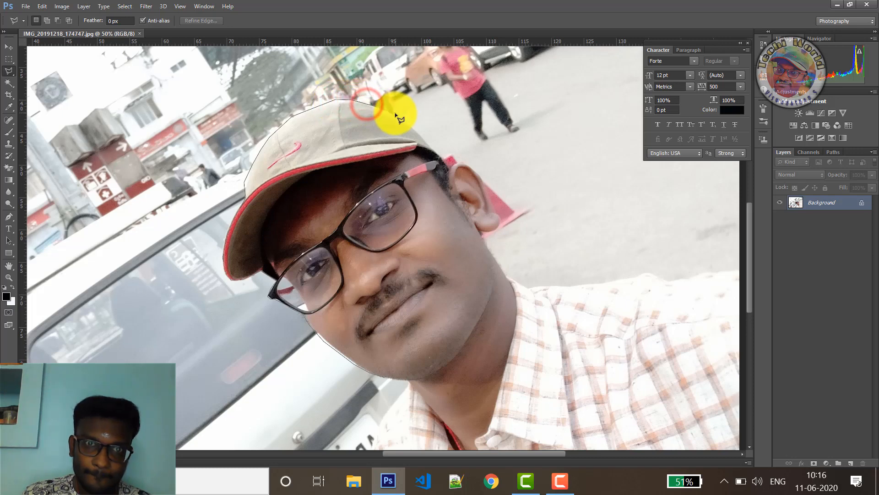
{"action": "left_click", "coordinate": [387, 111]}
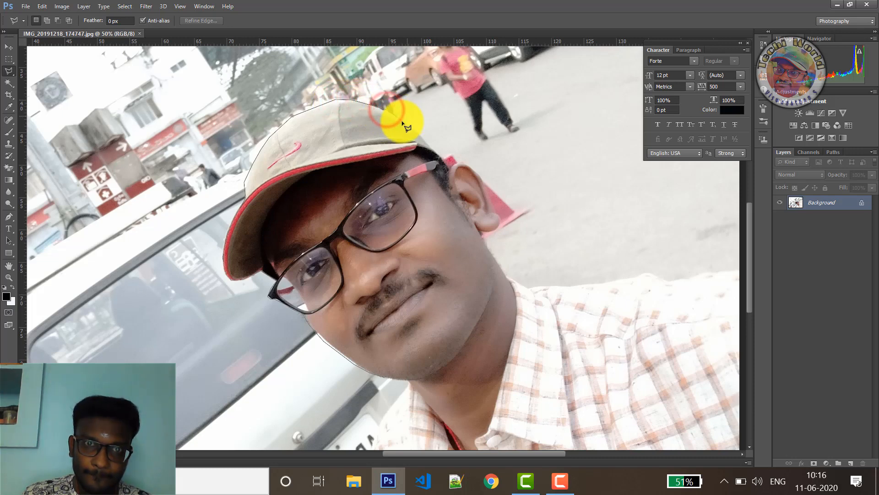
{"action": "left_click", "coordinate": [408, 123]}
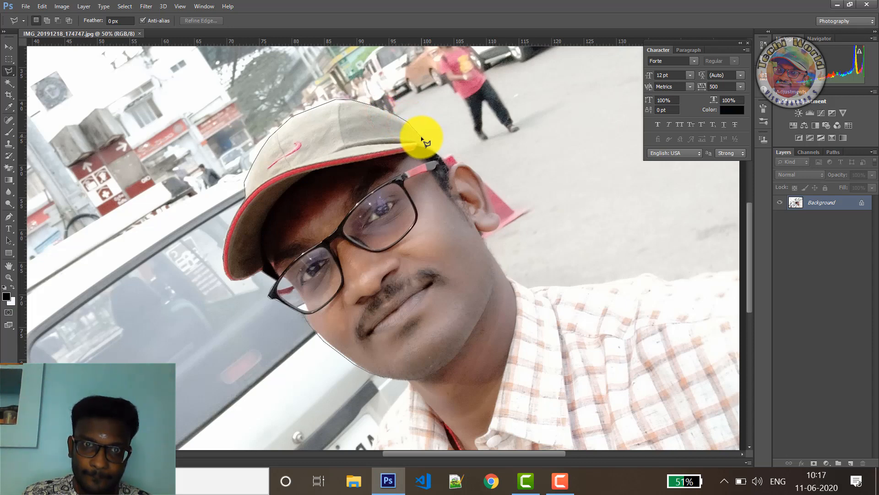
- Continue the lasso outline from the back edge of the cap past the hair and around the ear to below the earlobe
{"action": "left_click", "coordinate": [426, 141]}
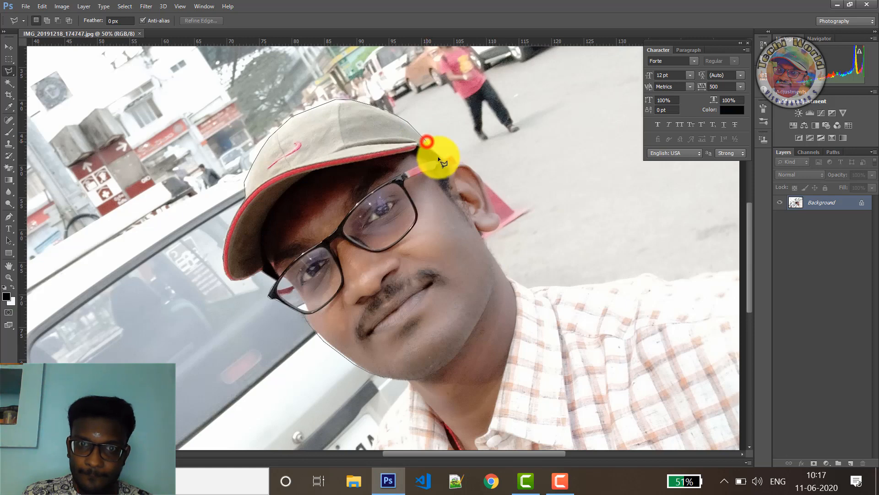
{"action": "left_click", "coordinate": [446, 158]}
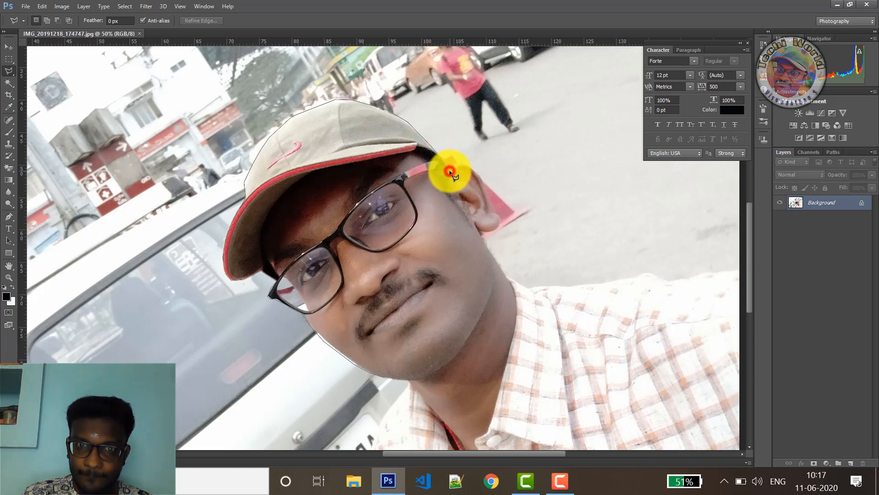
{"action": "left_click", "coordinate": [458, 161]}
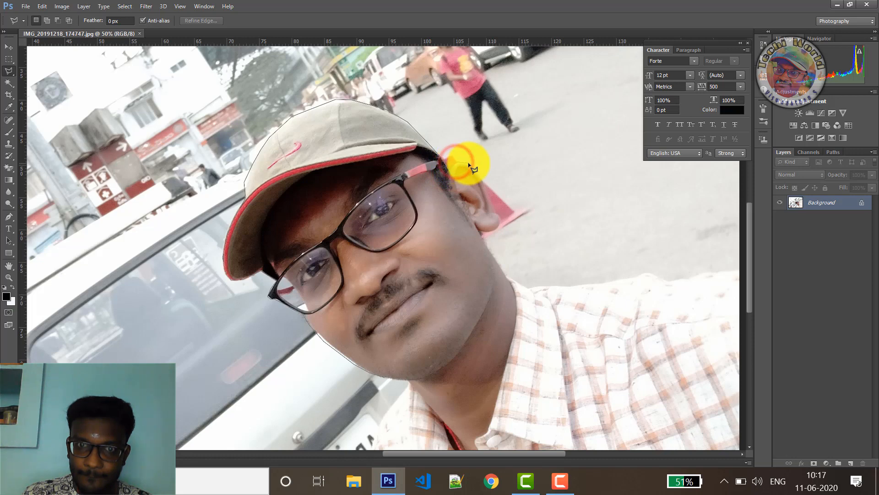
{"action": "left_click", "coordinate": [472, 164]}
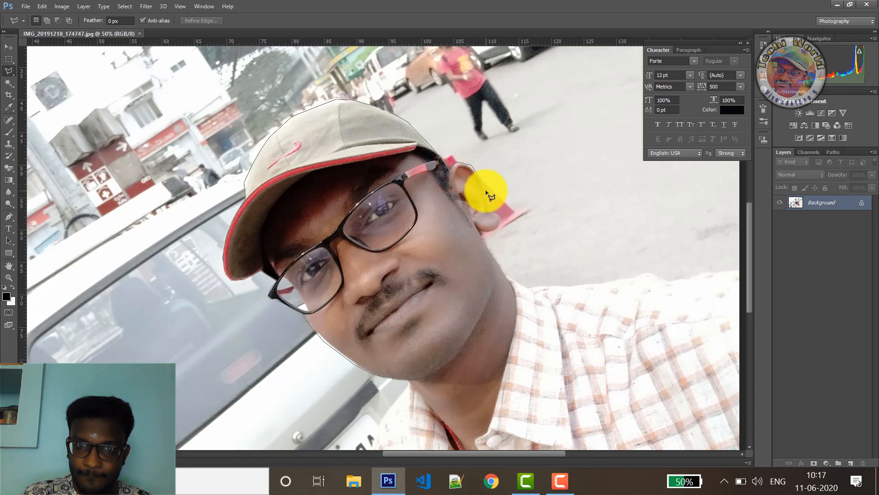
{"action": "left_click", "coordinate": [494, 205]}
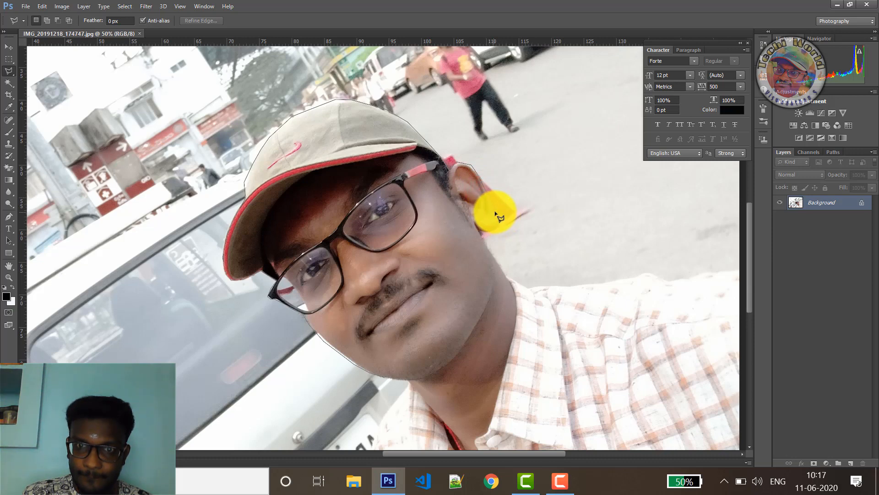
{"action": "left_click", "coordinate": [500, 218]}
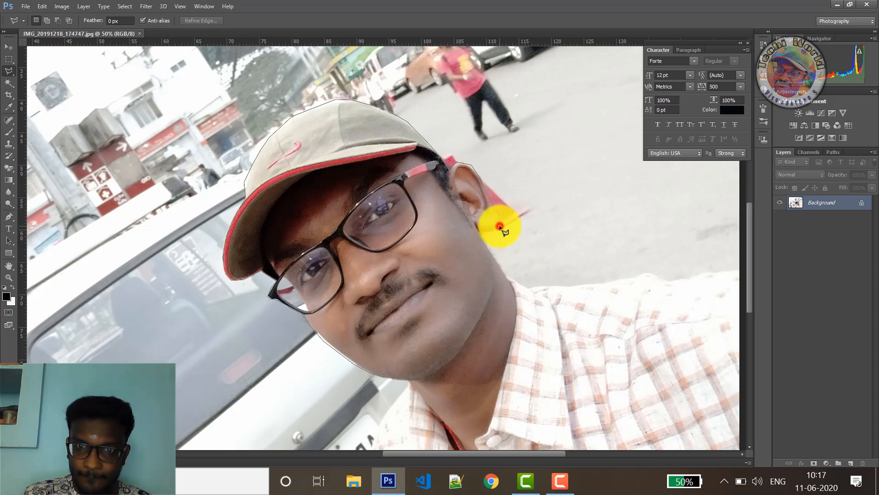
{"action": "left_click", "coordinate": [488, 231]}
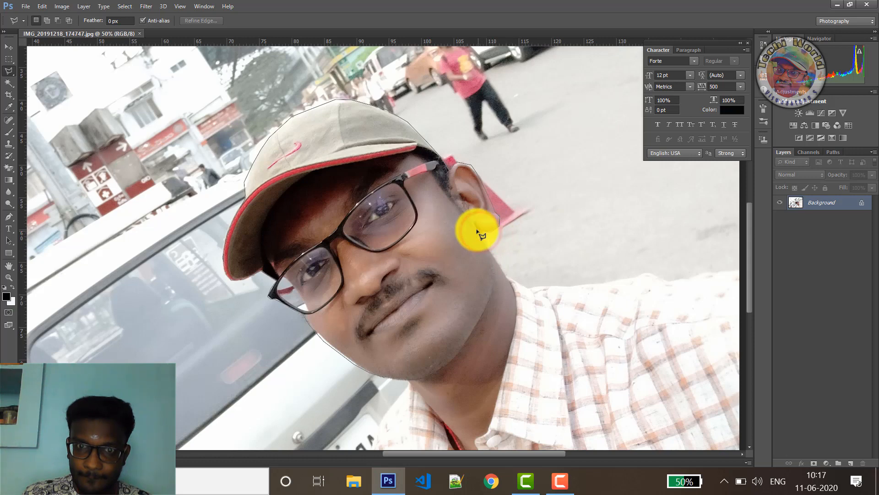
{"action": "left_click", "coordinate": [478, 230]}
- Trace the lasso outline from below the ear along the jaw and under the chin, closing the selection at its starting point
{"action": "left_click", "coordinate": [484, 240]}
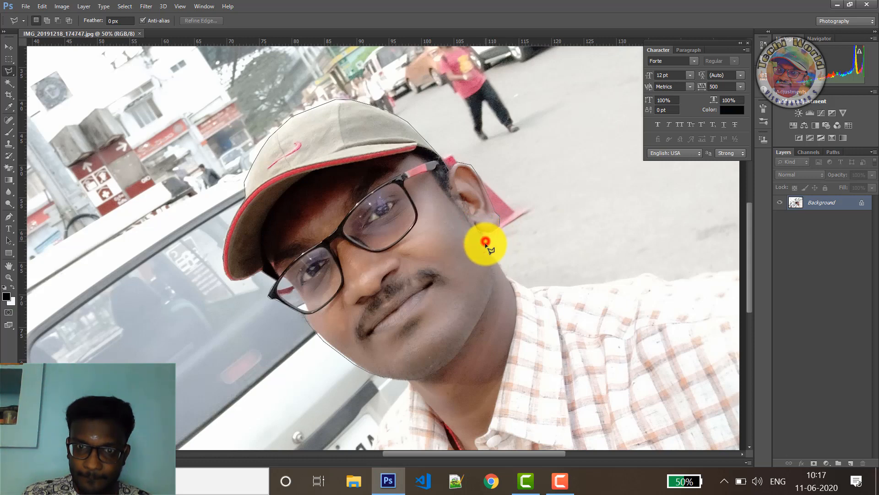
{"action": "left_click", "coordinate": [495, 270]}
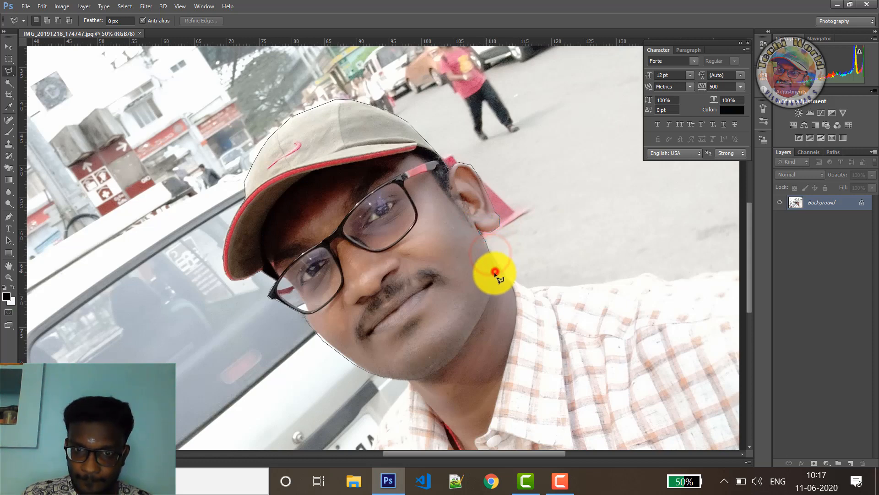
{"action": "left_click", "coordinate": [485, 306]}
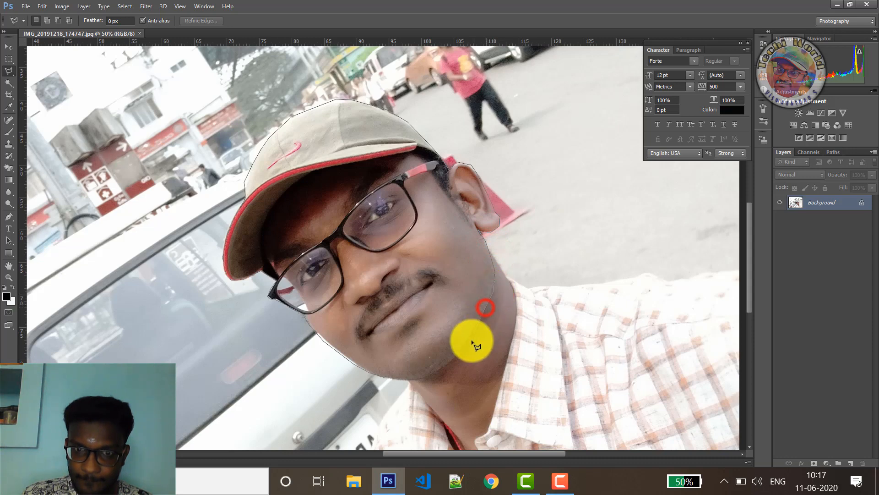
{"action": "left_click", "coordinate": [465, 346]}
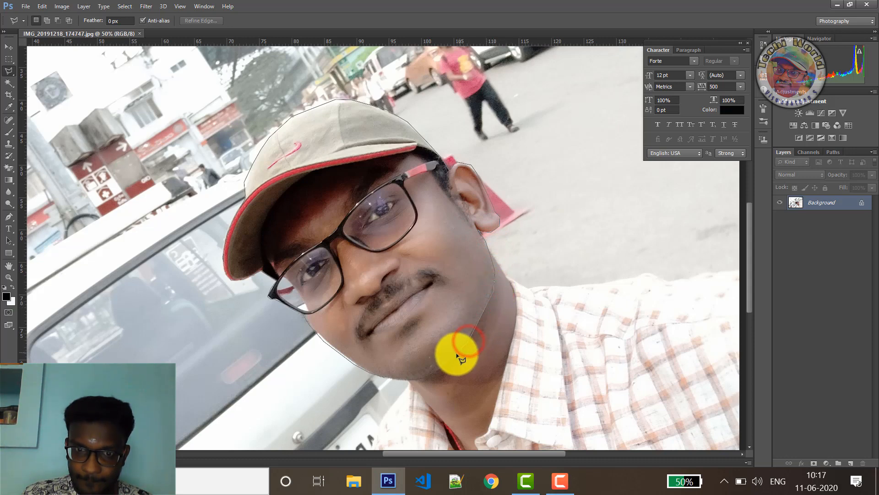
{"action": "left_click", "coordinate": [456, 354]}
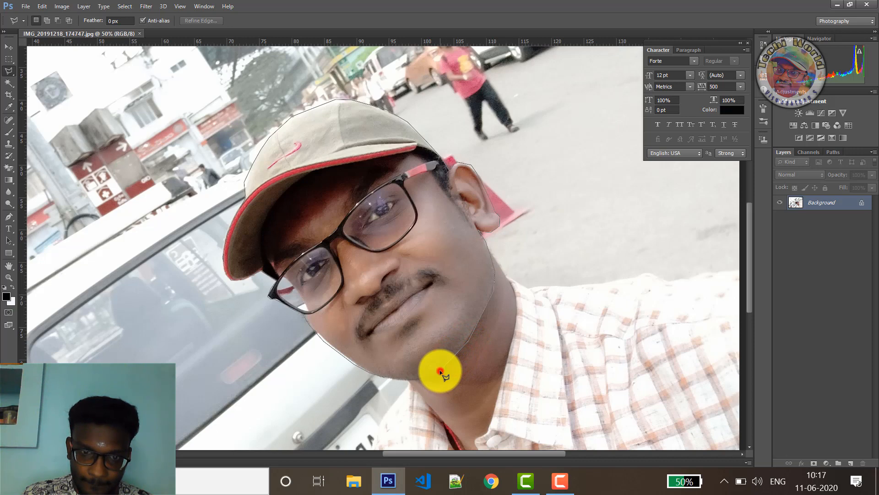
{"action": "left_click", "coordinate": [440, 371]}
{"action": "left_click", "coordinate": [411, 380]}
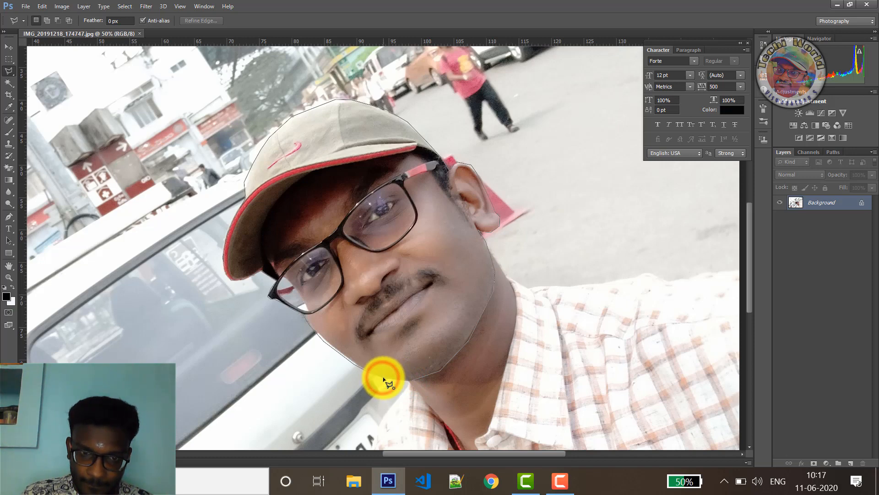
{"action": "left_click", "coordinate": [383, 378]}
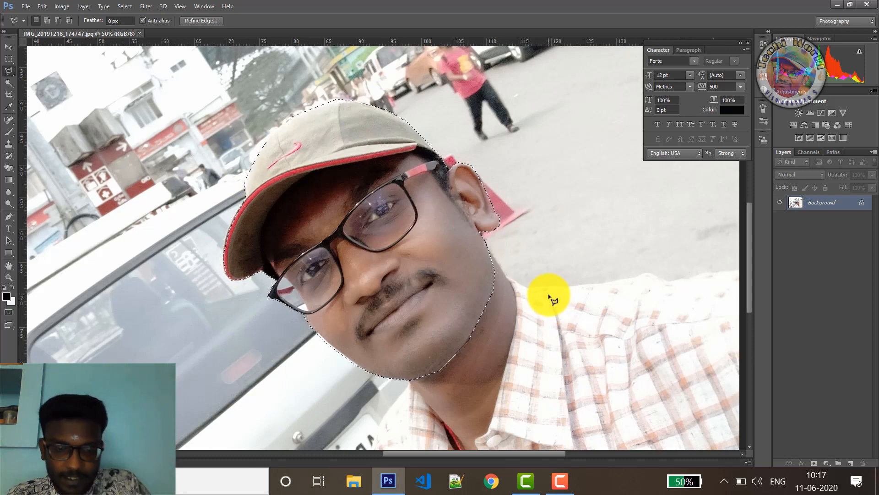
- Copy the selected head to a new layer and apply a Threshold adjustment at level 104
{"action": "key", "text": "ctrl+j"}
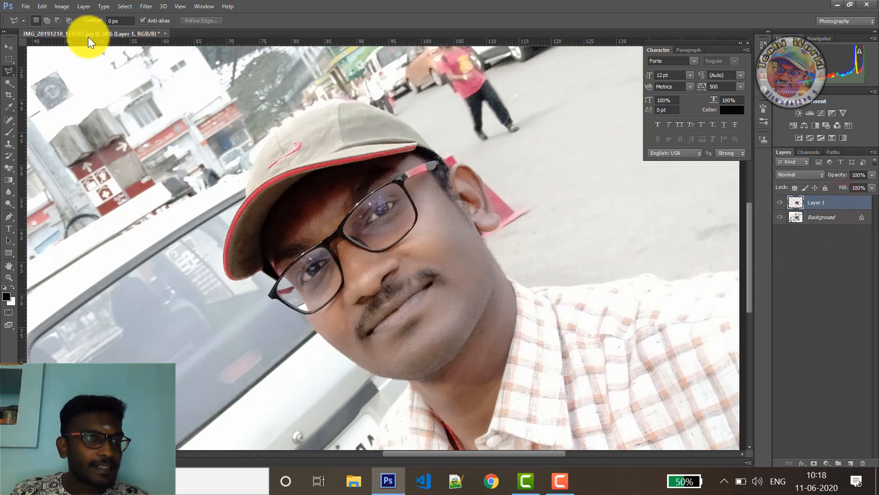
{"action": "left_click", "coordinate": [61, 6]}
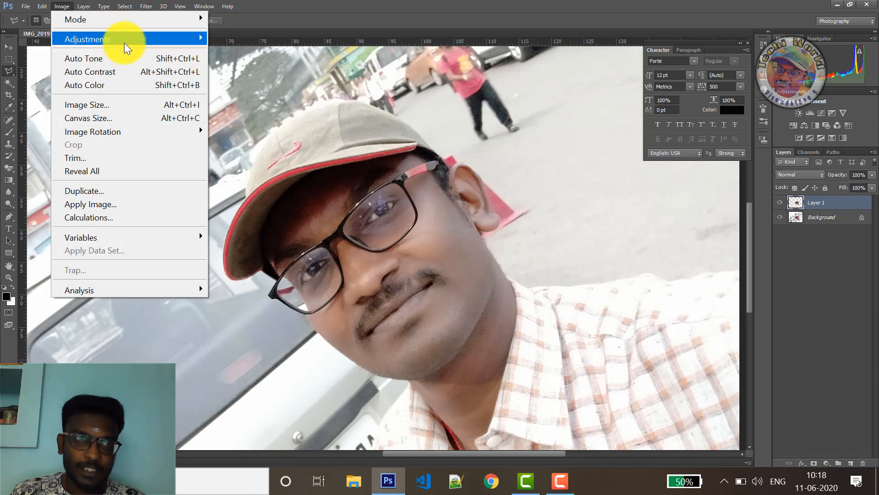
{"action": "mouse_move", "coordinate": [124, 40]}
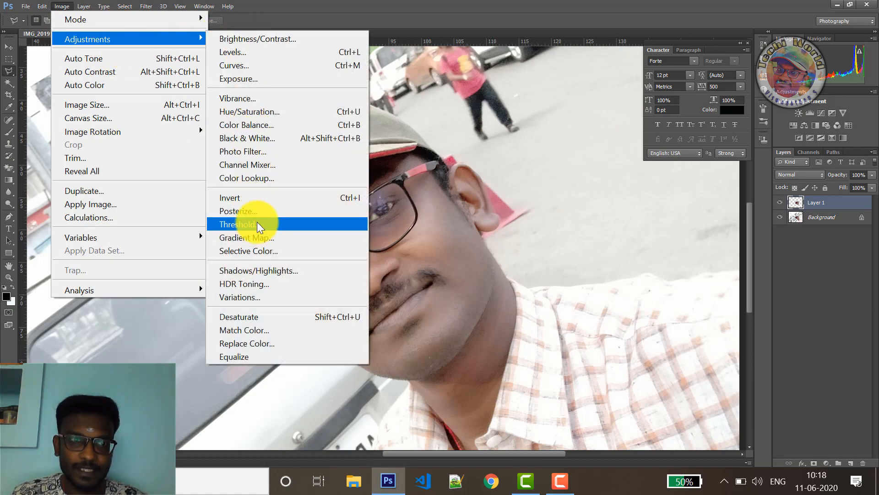
{"action": "left_click", "coordinate": [256, 222]}
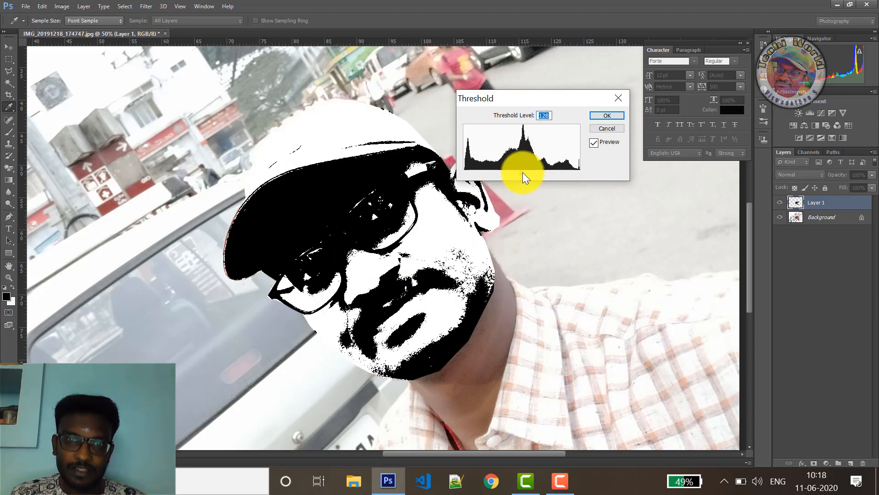
{"action": "mouse_move", "coordinate": [521, 172]}
{"action": "left_mouse_down"}
{"action": "mouse_move", "coordinate": [498, 174]}
{"action": "mouse_move", "coordinate": [518, 176]}
{"action": "mouse_move", "coordinate": [510, 177]}
{"action": "left_mouse_up"}
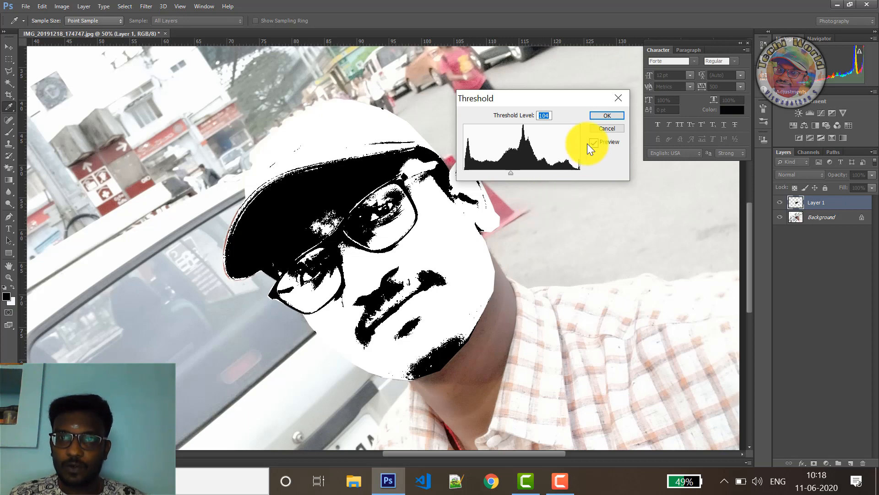
{"action": "left_click", "coordinate": [600, 116]}
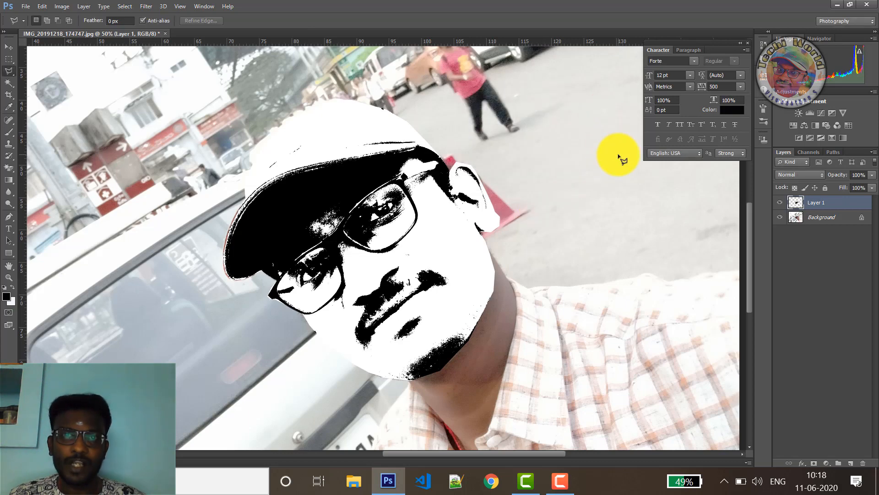
{"action": "left_click", "coordinate": [10, 47]}
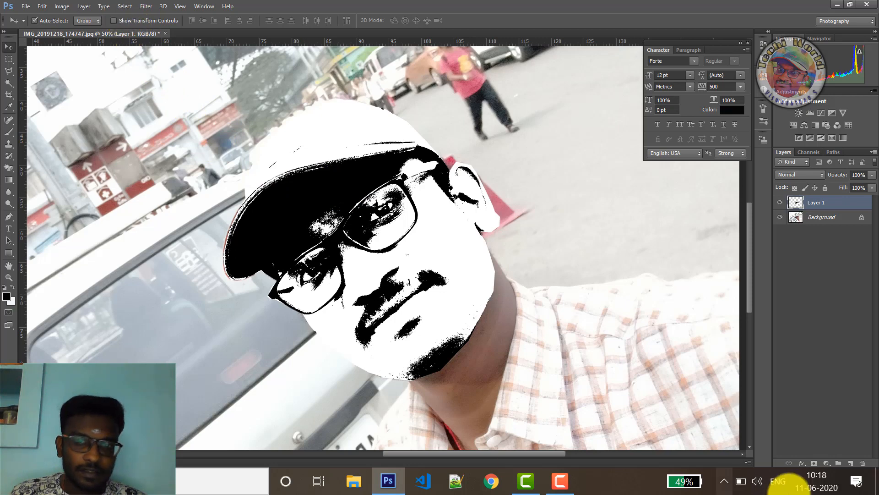
{"action": "left_click", "coordinate": [562, 481]}
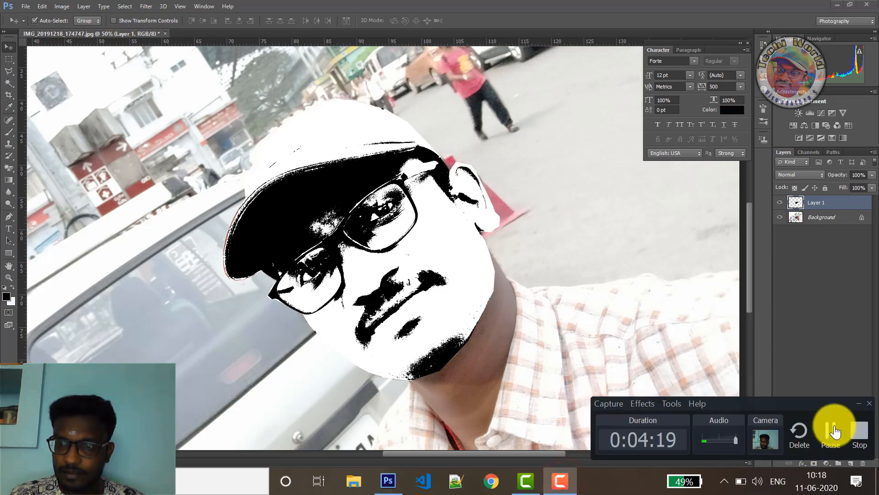
{"action": "left_click", "coordinate": [834, 430]}
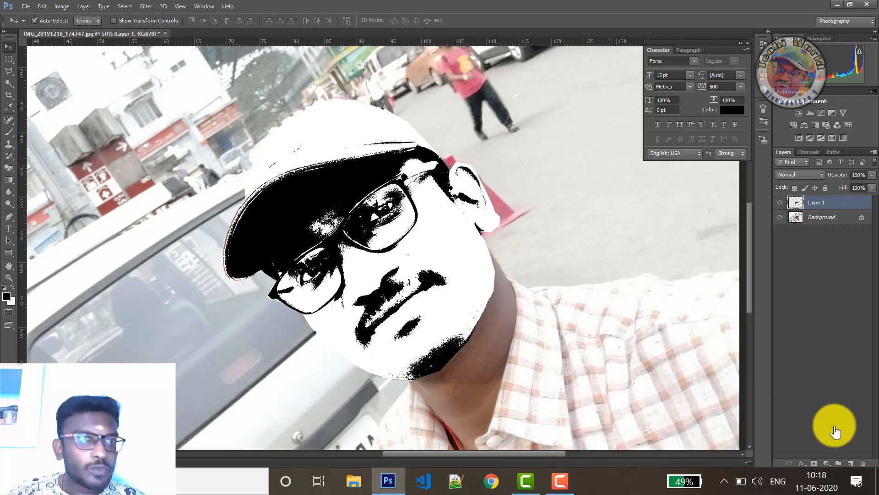
- Select the black areas of the thresholded head with Color Range using sampled colors, and move them off the face over the shirt shoulder
{"action": "left_click", "coordinate": [126, 6]}
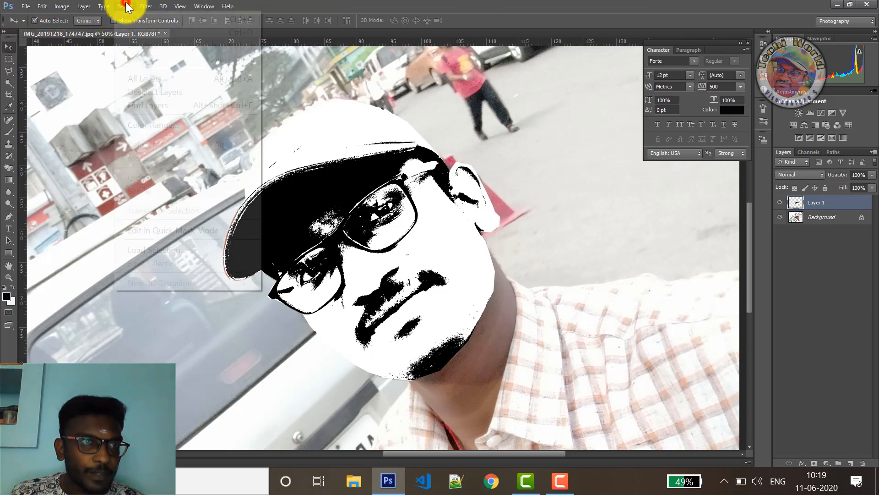
{"action": "left_click", "coordinate": [159, 121]}
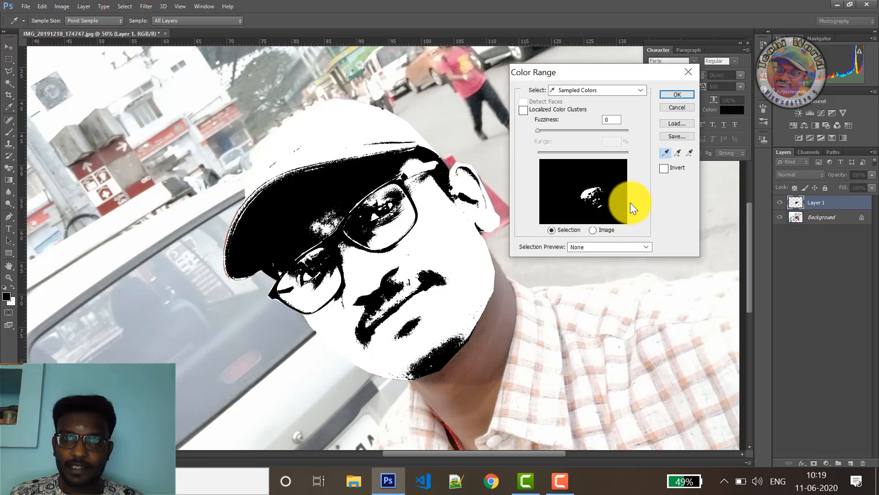
{"action": "left_click", "coordinate": [663, 154]}
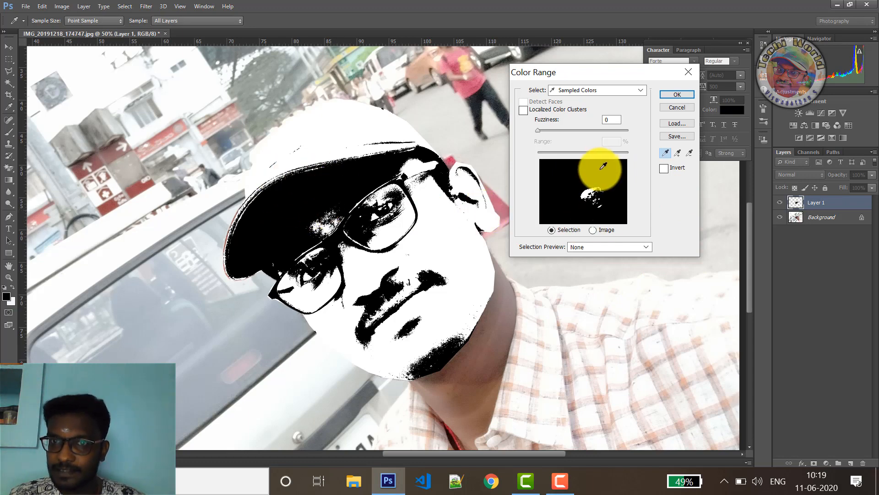
{"action": "left_click", "coordinate": [673, 95]}
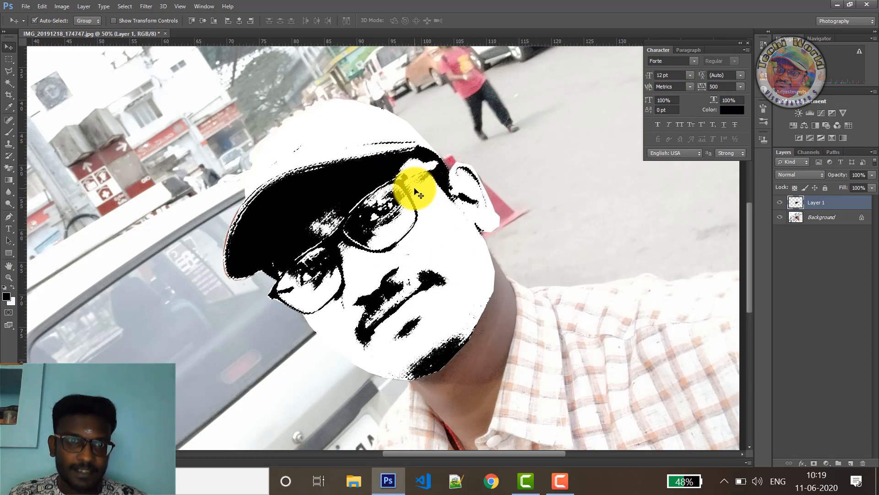
{"action": "left_click", "coordinate": [10, 46]}
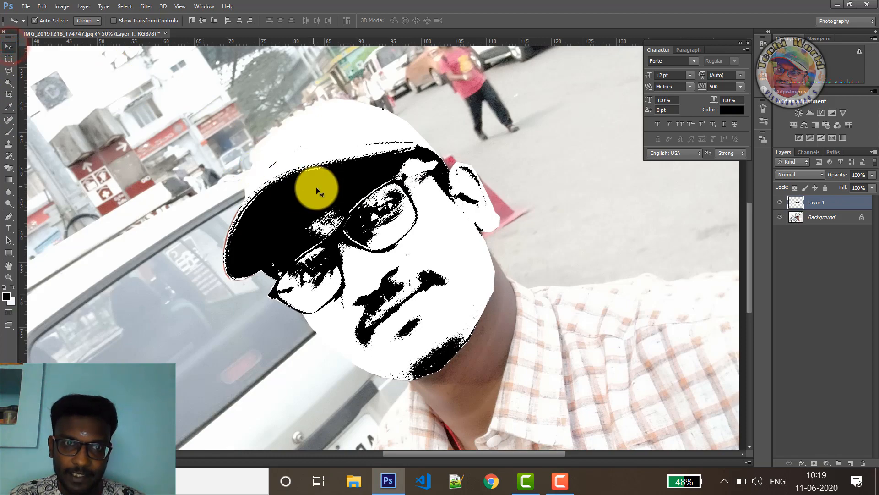
{"action": "left_click_drag", "start_coordinate": [317, 188], "coordinate": [540, 186]}
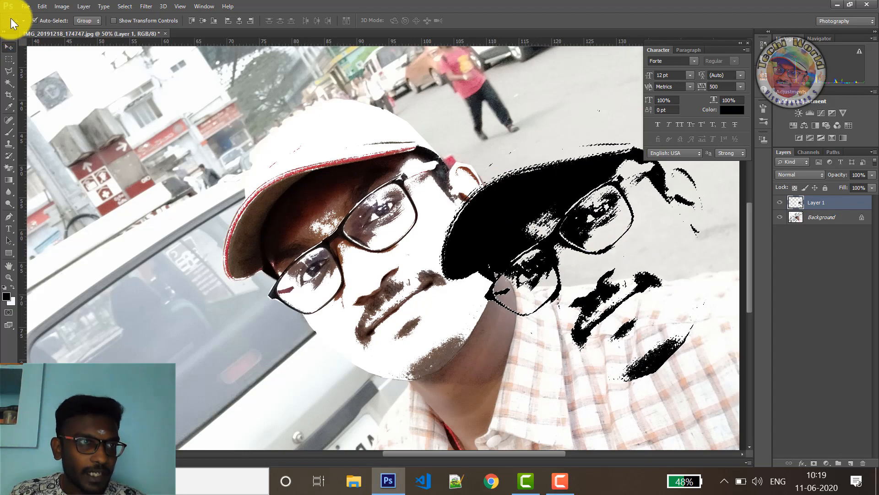
- Create a new 1280 × 720 pixel RGB document at 300 pixels/inch with a white background
{"action": "left_click", "coordinate": [27, 6]}
{"action": "left_click", "coordinate": [34, 18]}
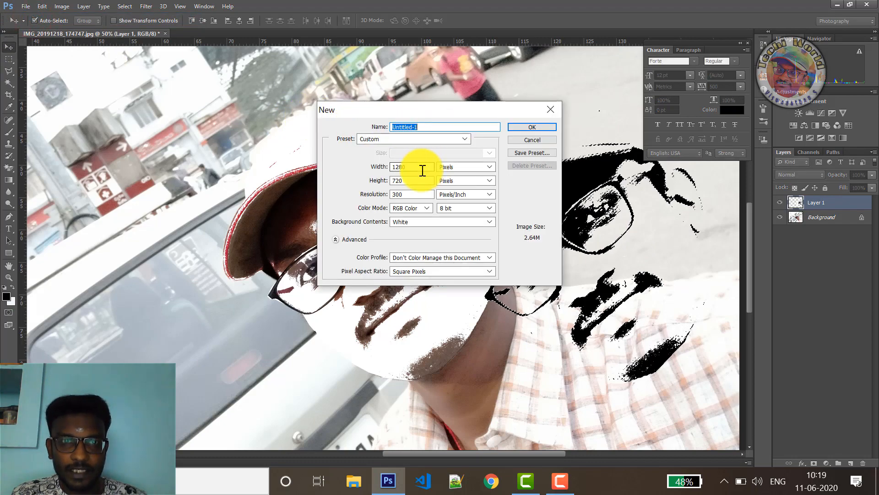
{"action": "mouse_move", "coordinate": [411, 166]}
{"action": "left_mouse_down"}
{"action": "mouse_move", "coordinate": [383, 166]}
{"action": "mouse_move", "coordinate": [402, 194]}
{"action": "mouse_move", "coordinate": [383, 197]}
{"action": "left_mouse_up"}
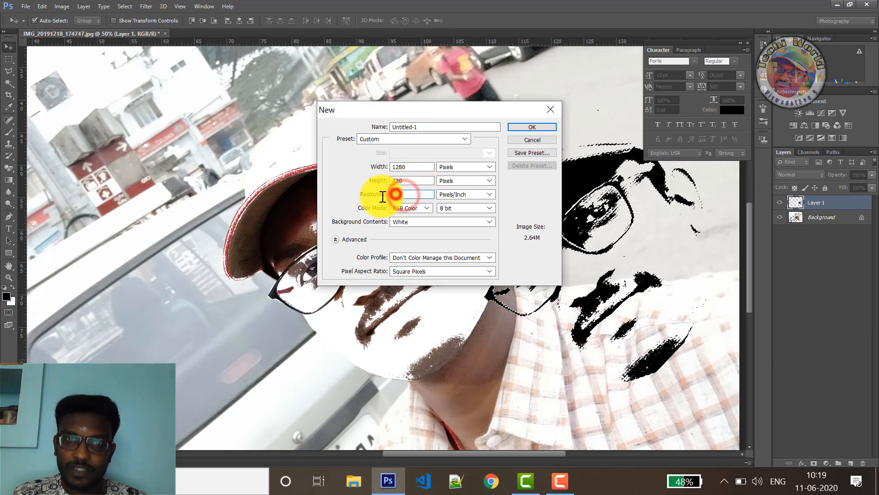
{"action": "left_click", "coordinate": [410, 193]}
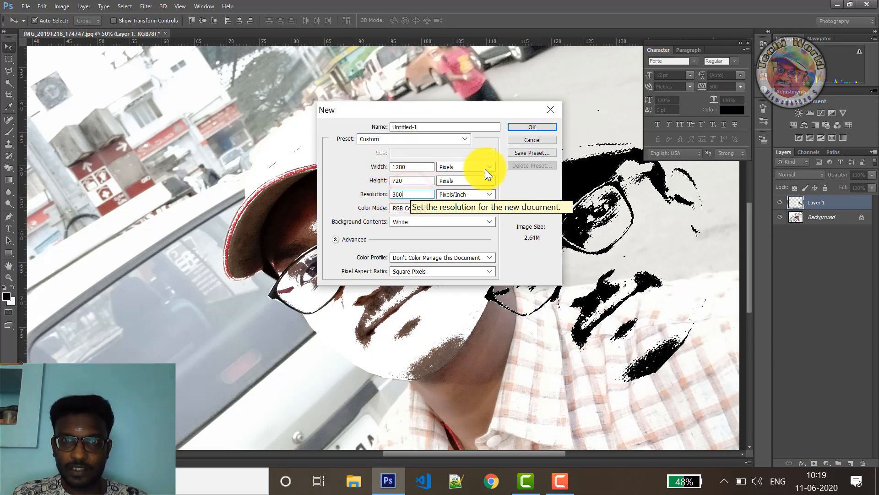
{"action": "left_click", "coordinate": [524, 125]}
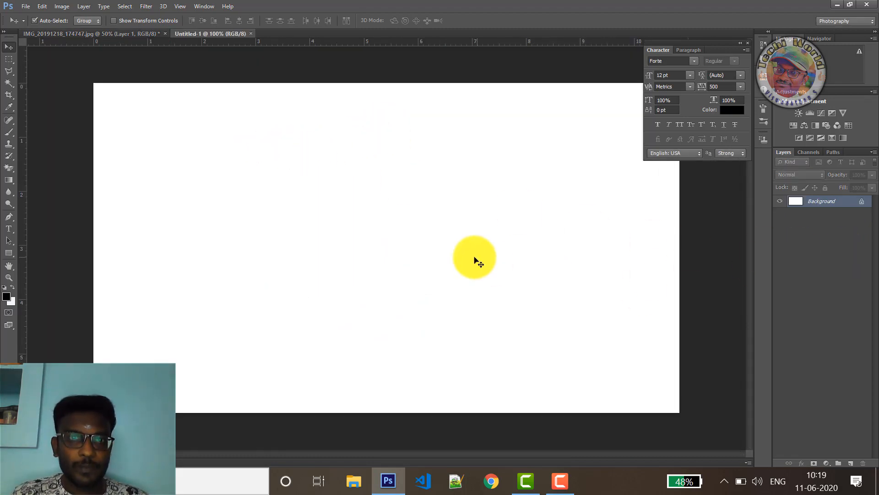
- Add a Gradient Fill layer with Radial style, Reverse enabled and a scale of 327%
{"action": "left_click", "coordinate": [828, 462]}
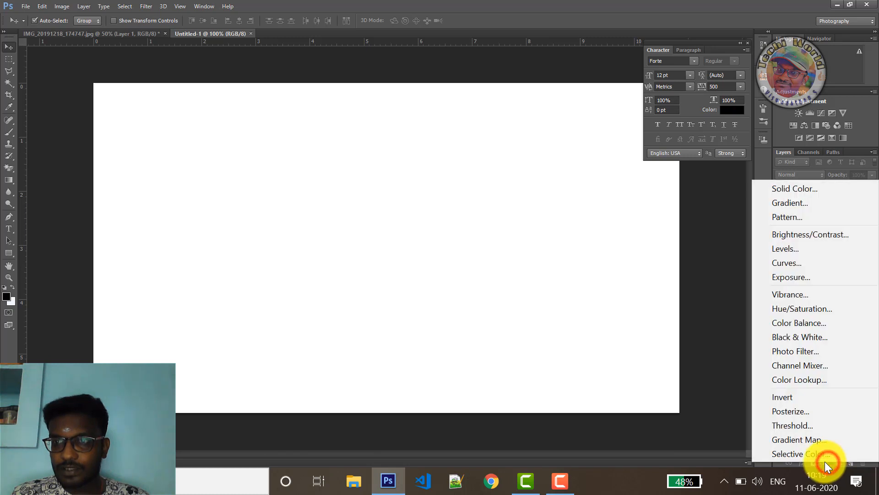
{"action": "left_click", "coordinate": [803, 204]}
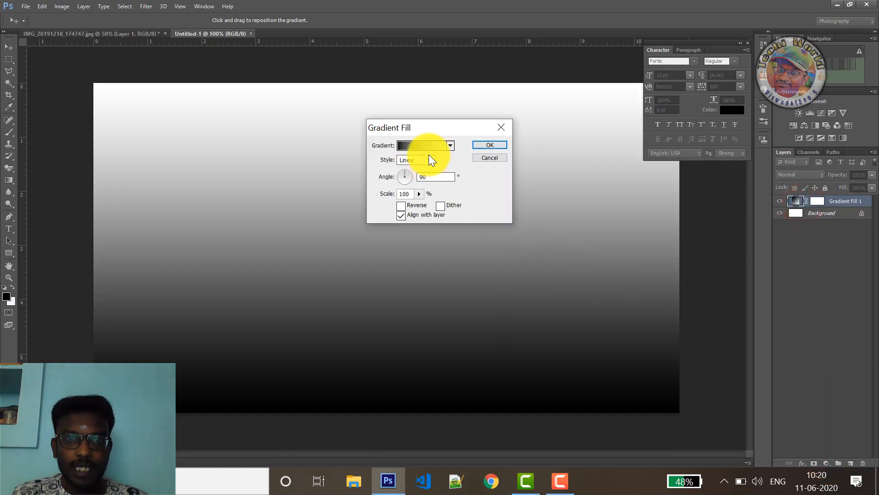
{"action": "left_click", "coordinate": [429, 159]}
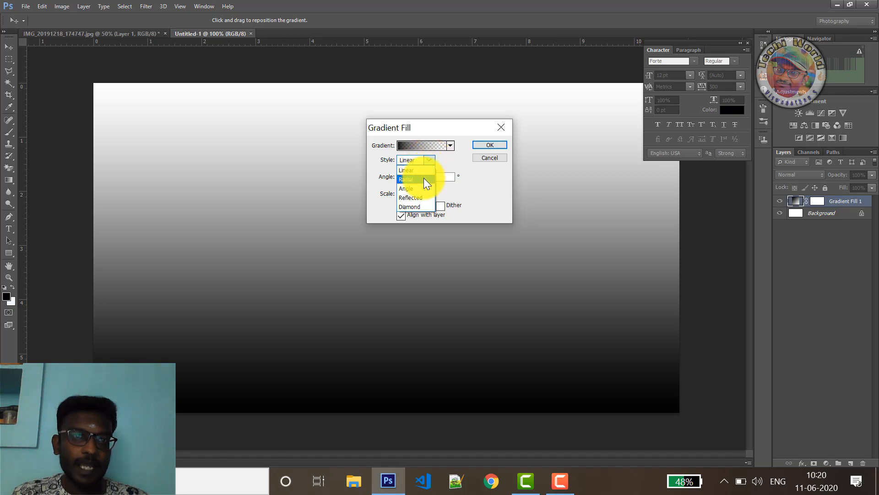
{"action": "left_click", "coordinate": [424, 179]}
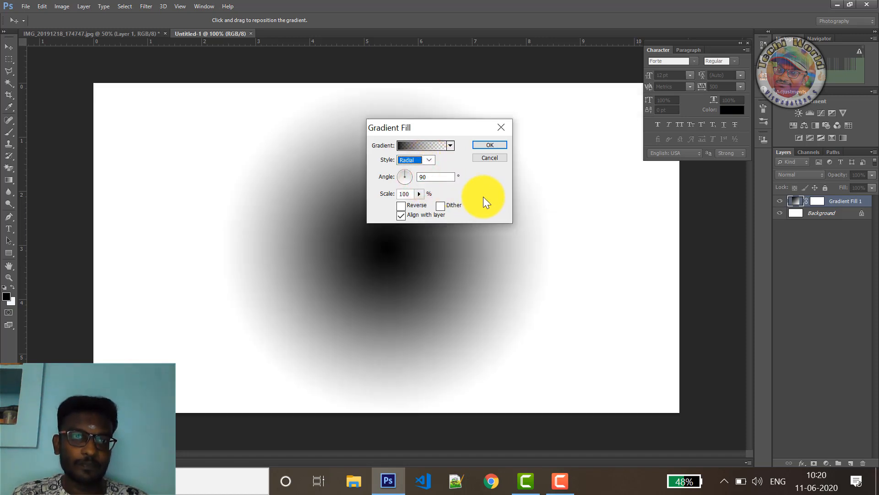
{"action": "left_click", "coordinate": [401, 206]}
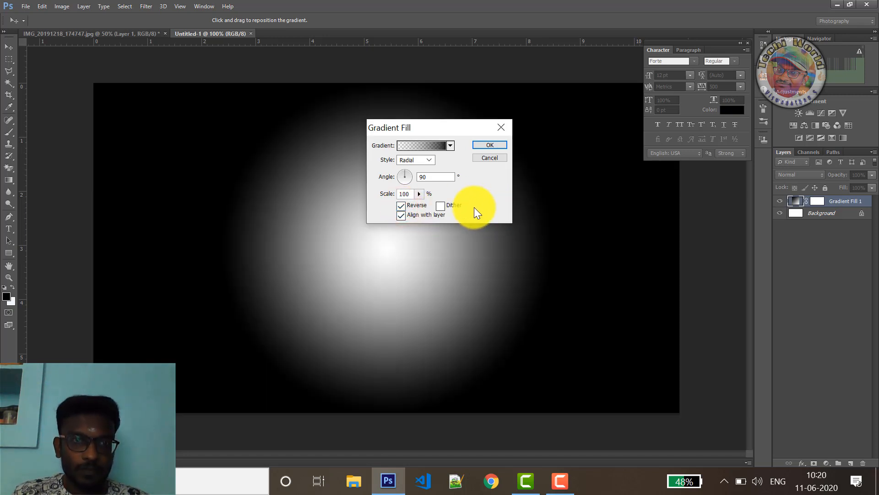
{"action": "left_click", "coordinate": [419, 193]}
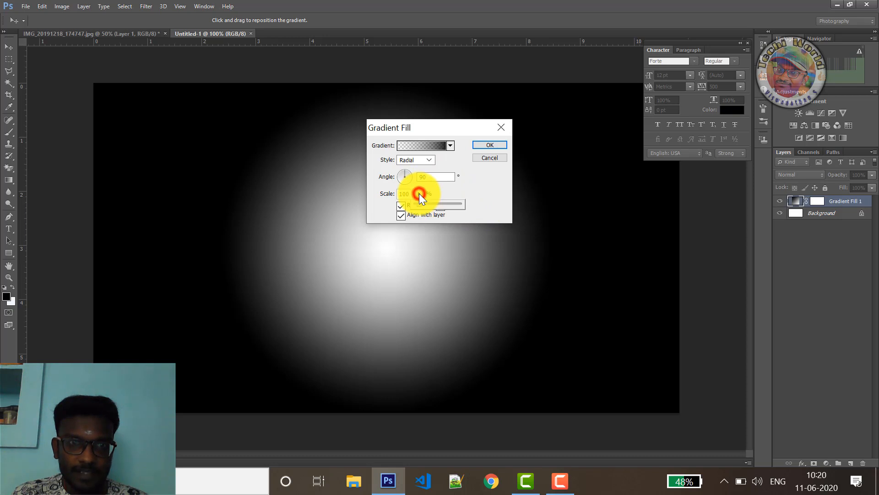
{"action": "mouse_move", "coordinate": [419, 205]}
{"action": "left_mouse_down"}
{"action": "mouse_move", "coordinate": [438, 208]}
{"action": "mouse_move", "coordinate": [429, 202]}
{"action": "left_mouse_up"}
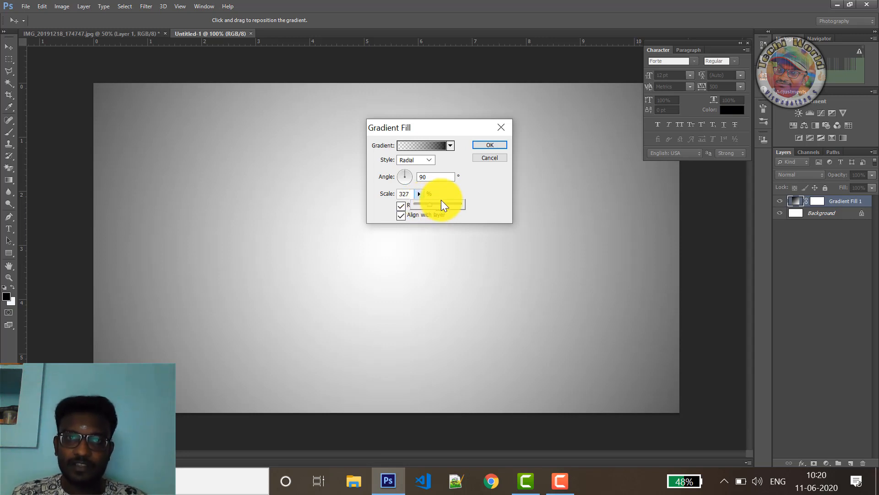
{"action": "left_click", "coordinate": [488, 181]}
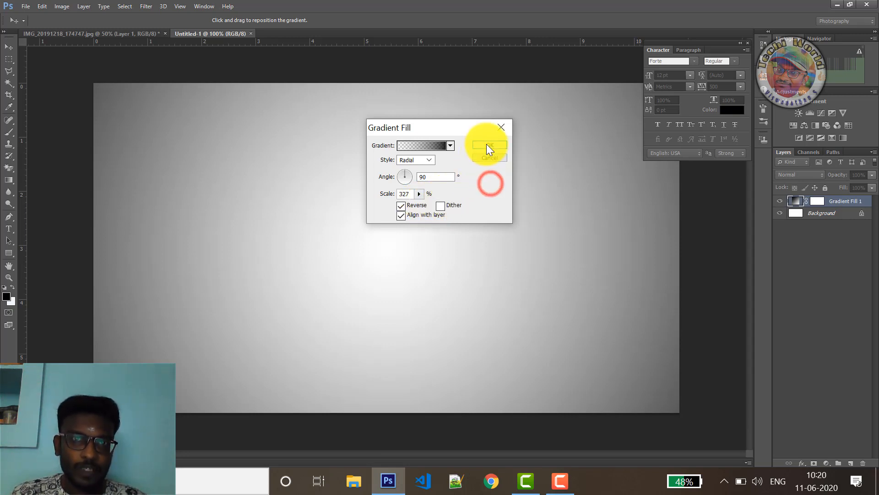
{"action": "left_click", "coordinate": [486, 144]}
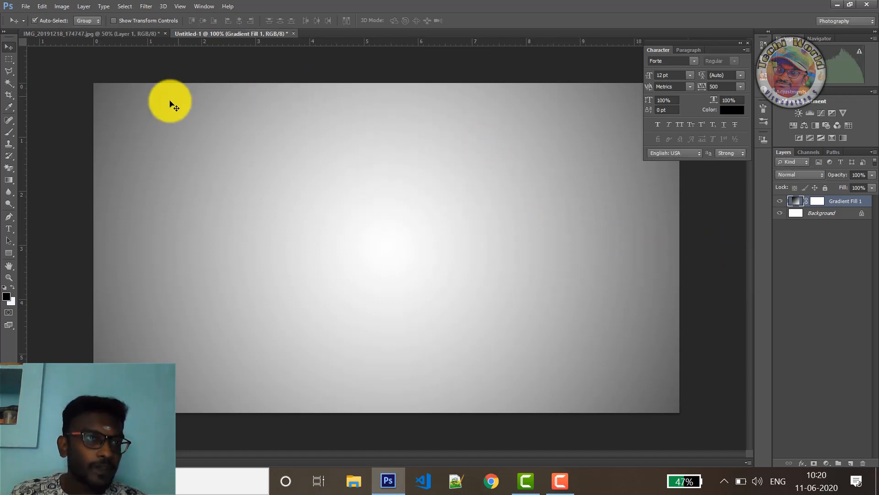
- Move the black stencil face from the IMG_20191218_174747.jpg document into the Untitled-1 document
{"action": "left_click", "coordinate": [107, 34]}
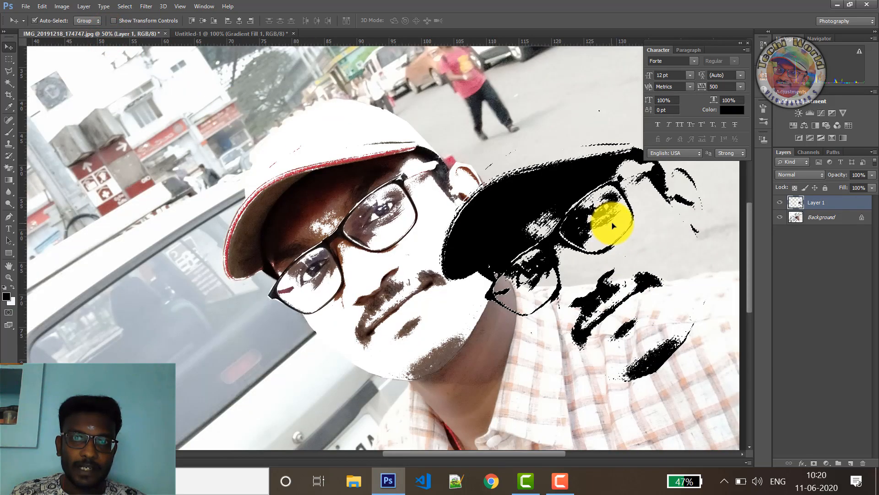
{"action": "left_click", "coordinate": [7, 48]}
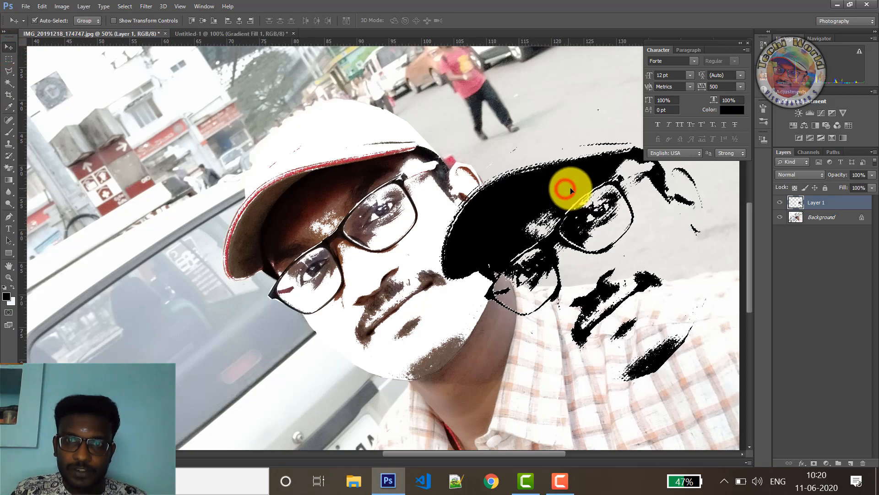
{"action": "left_click_drag", "start_coordinate": [571, 188], "coordinate": [358, 216]}
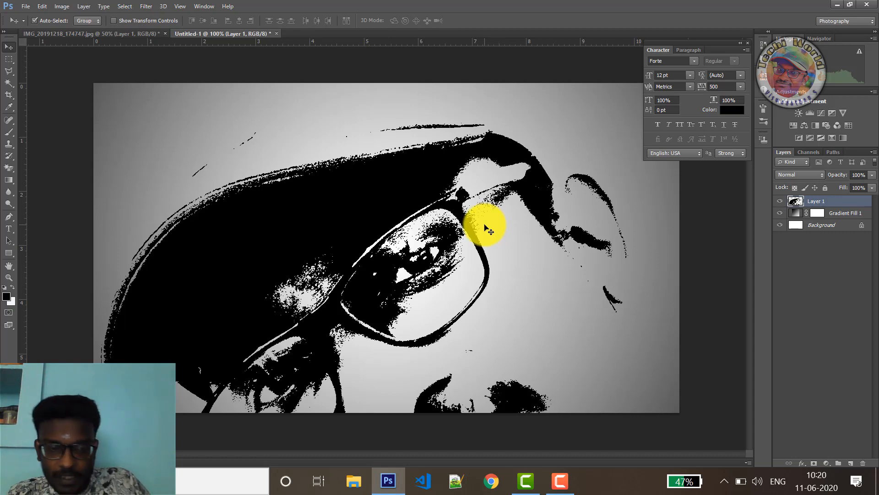
- Scale the stencil face to about 46% width and 48% height, and position it near the middle of the canvas
{"action": "key", "text": "ctrl+t"}
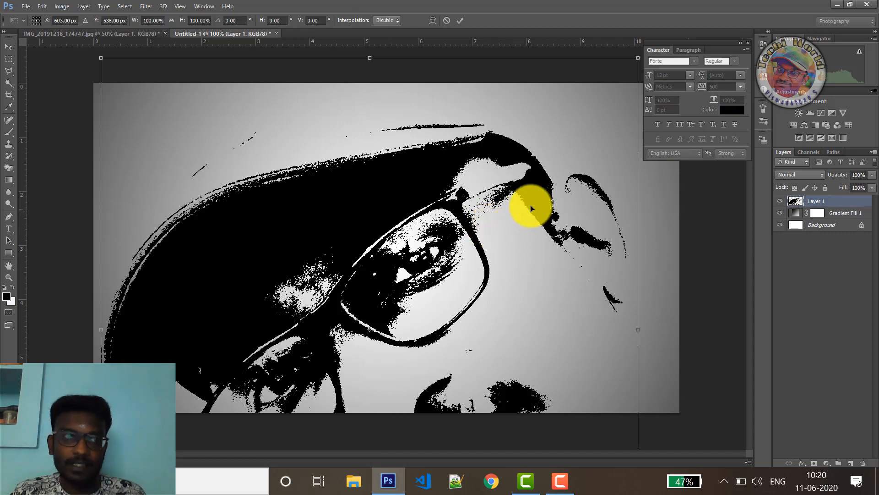
{"action": "left_click_drag", "start_coordinate": [98, 58], "coordinate": [267, 240]}
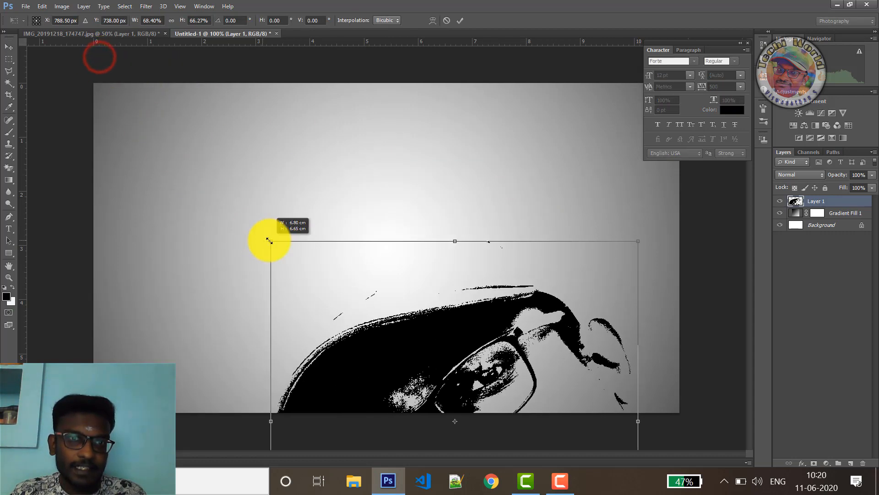
{"action": "left_click_drag", "start_coordinate": [410, 369], "coordinate": [350, 202]}
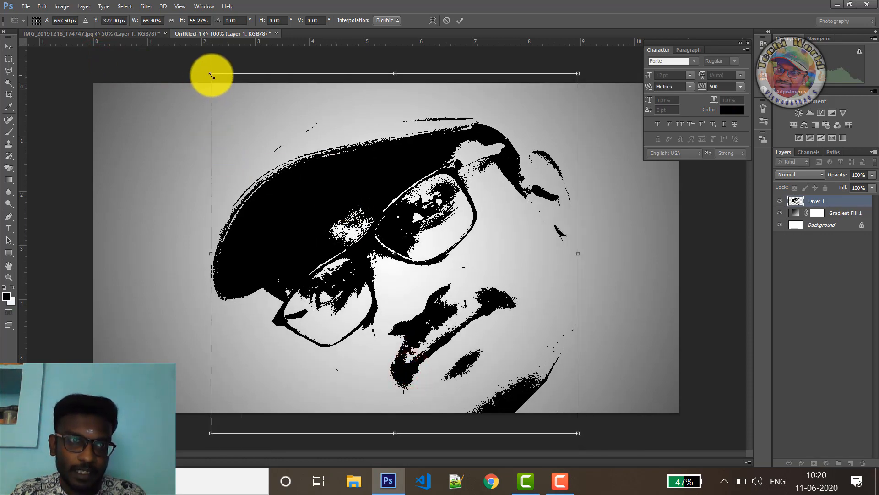
{"action": "left_click_drag", "start_coordinate": [211, 75], "coordinate": [339, 143]}
{"action": "left_click_drag", "start_coordinate": [438, 225], "coordinate": [363, 175]}
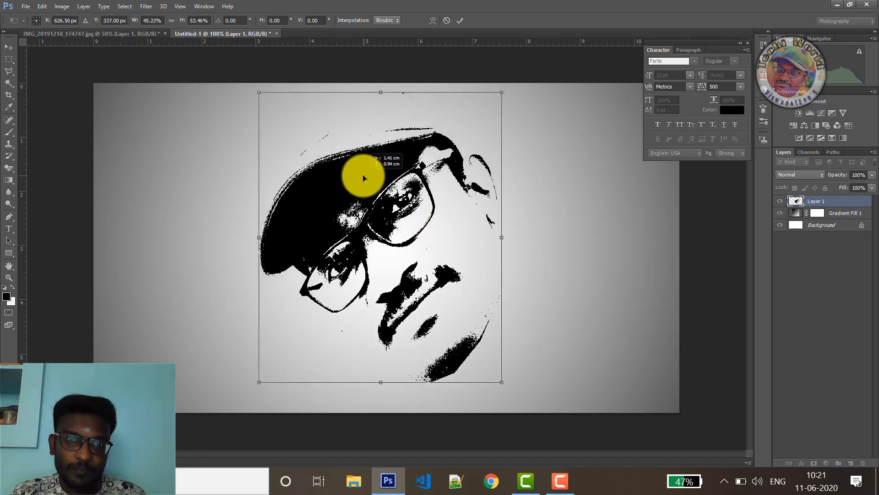
{"action": "left_click_drag", "start_coordinate": [504, 90], "coordinate": [504, 121]}
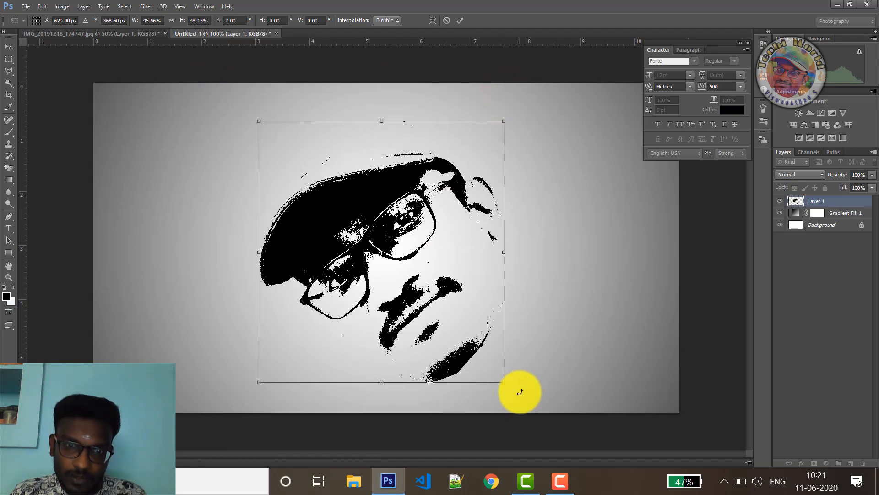
- Rotate the stencil face upright by about 28° clockwise and move it up toward the canvas's upper edge
{"action": "left_click_drag", "start_coordinate": [518, 389], "coordinate": [443, 388]}
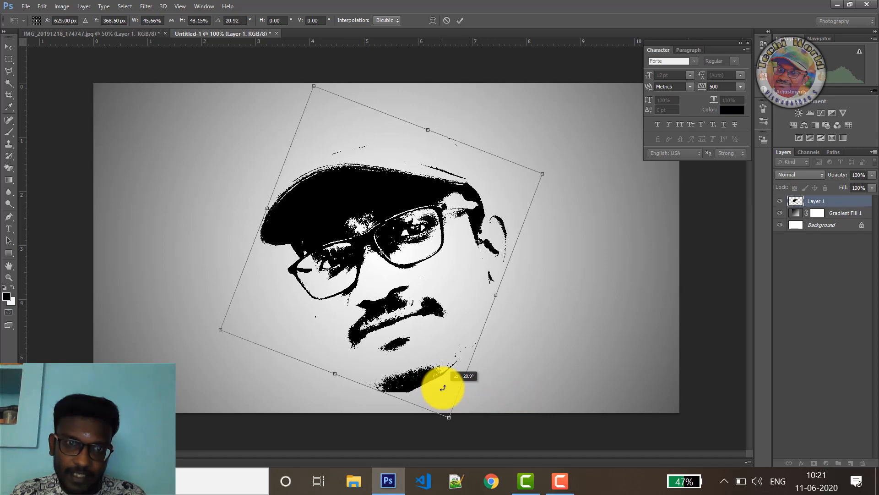
{"action": "left_click_drag", "start_coordinate": [397, 217], "coordinate": [414, 170]}
{"action": "left_click_drag", "start_coordinate": [506, 366], "coordinate": [482, 372]}
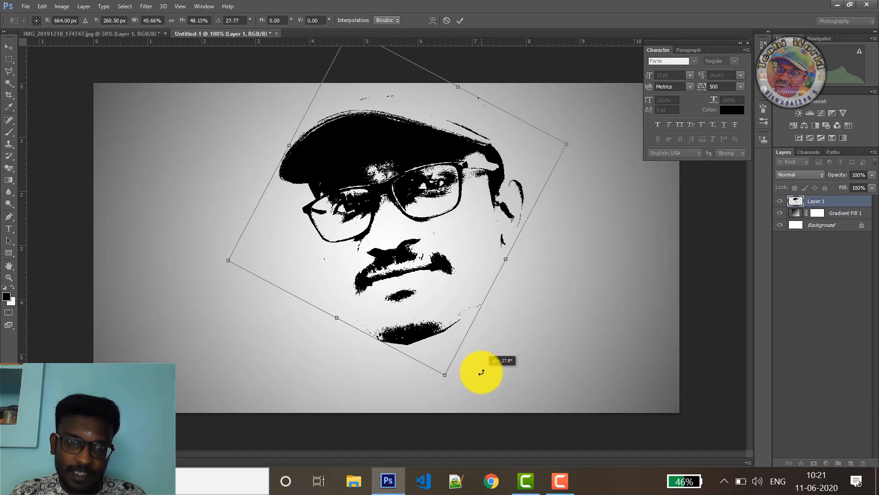
{"action": "key", "text": "Return"}
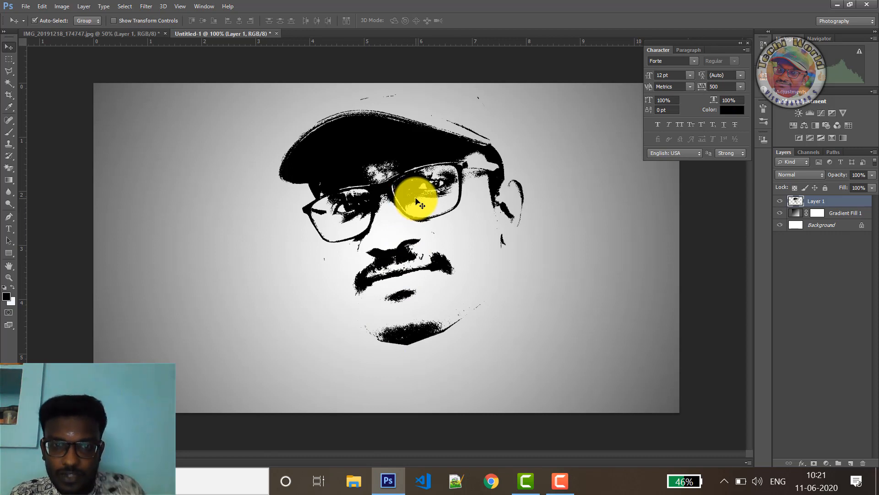
- Scale the face down to about 86% width and 84% height, centring it in the upper half of the canvas
{"action": "key", "text": "ctrl+t"}
{"action": "left_click_drag", "start_coordinate": [523, 346], "coordinate": [489, 304]}
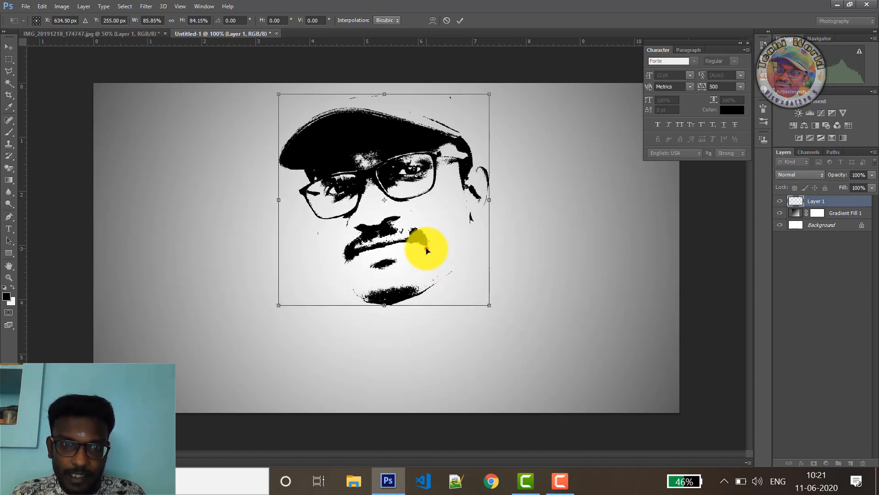
{"action": "left_click_drag", "start_coordinate": [426, 250], "coordinate": [435, 249]}
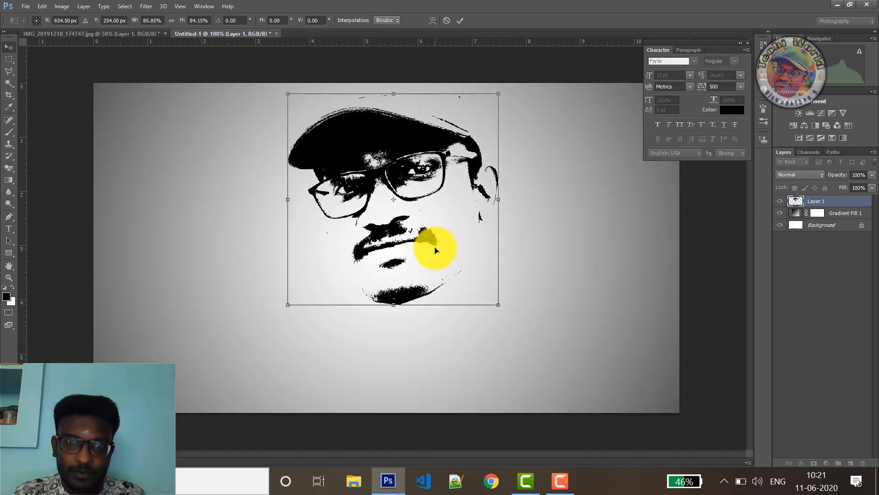
{"action": "key", "text": "Return"}
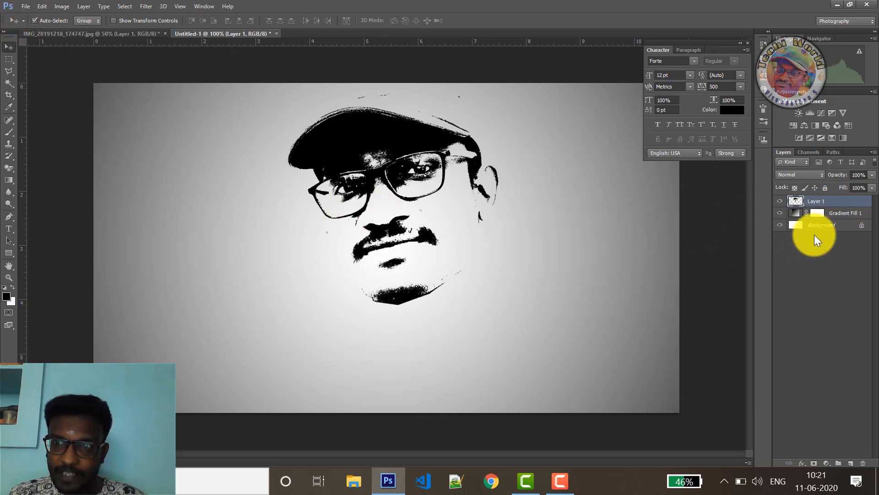
- Place the galaxy2 image from the Desktop into the document above the face layer
{"action": "left_click", "coordinate": [28, 5]}
{"action": "left_click", "coordinate": [56, 229]}
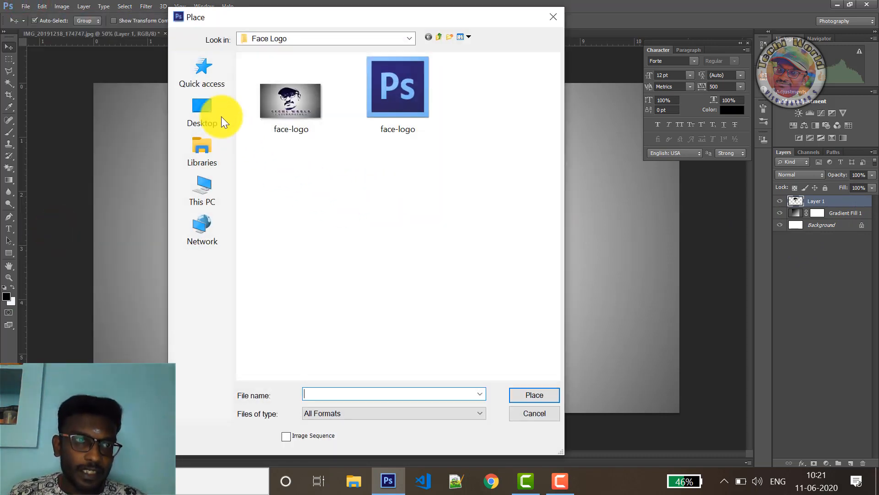
{"action": "left_click", "coordinate": [222, 117]}
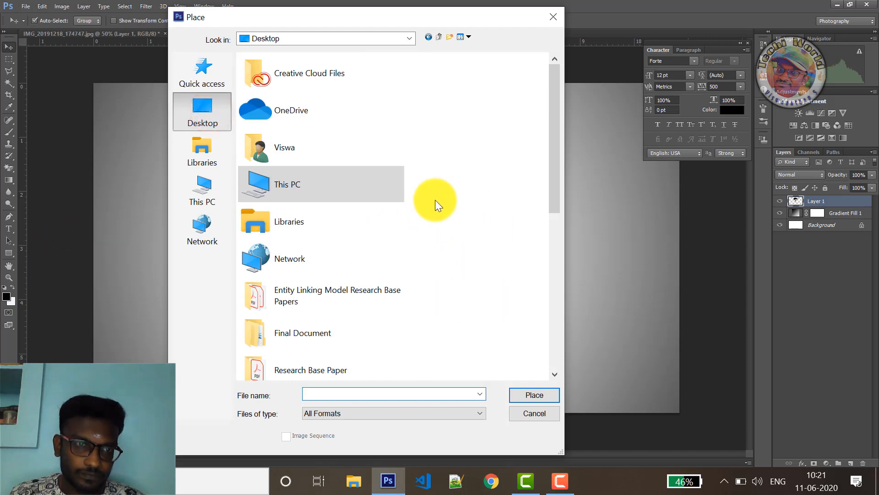
{"action": "scroll", "coordinate": [435, 200], "scroll_direction": "down", "scroll_amount": 8}
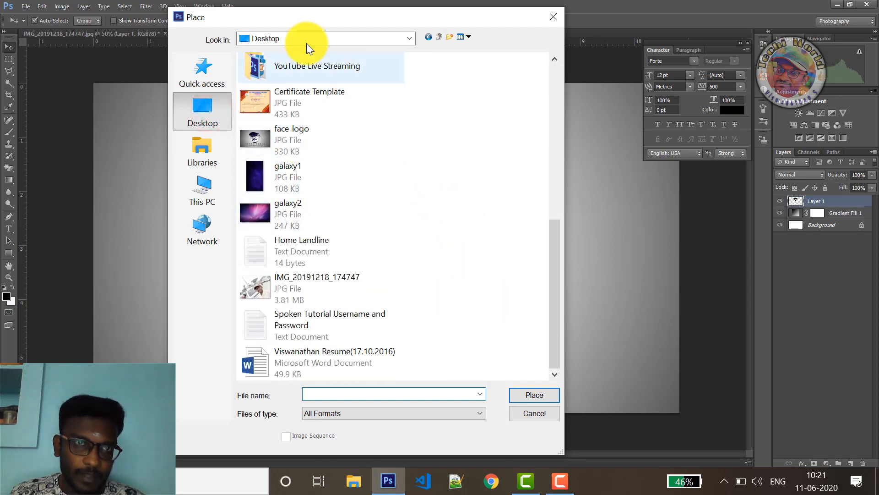
{"action": "left_click_drag", "start_coordinate": [340, 15], "coordinate": [523, 30]}
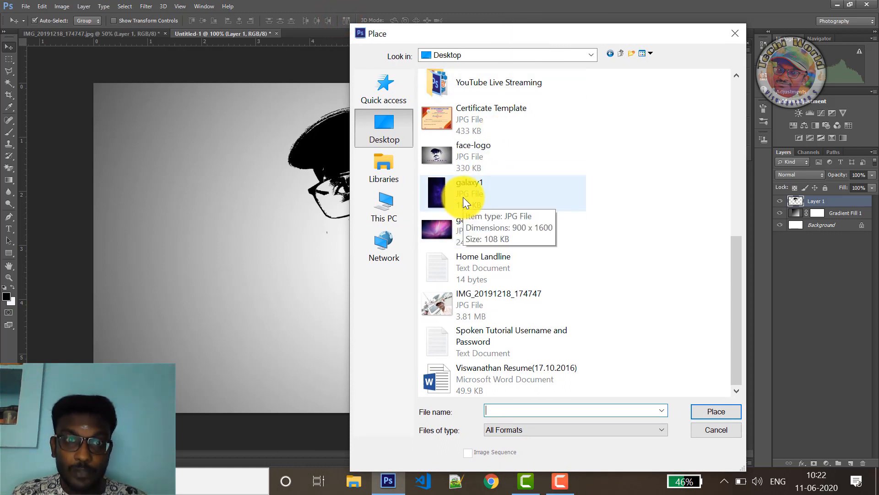
{"action": "left_click", "coordinate": [469, 227]}
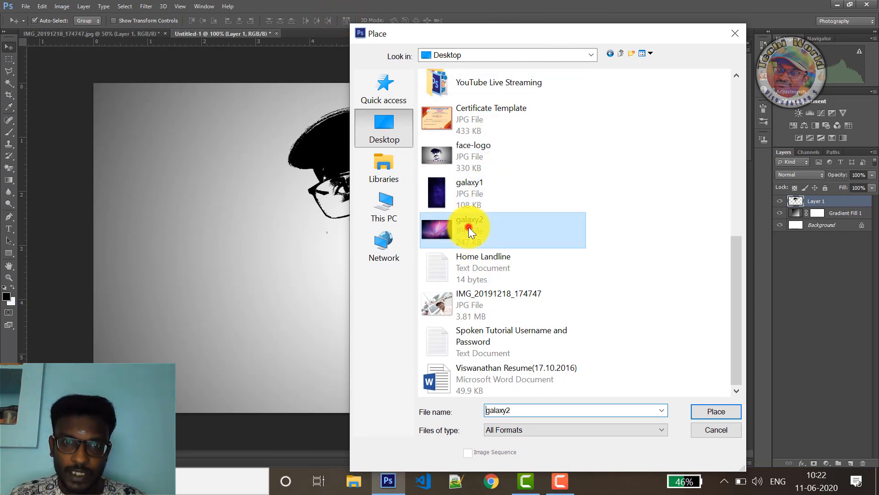
{"action": "left_click", "coordinate": [734, 411]}
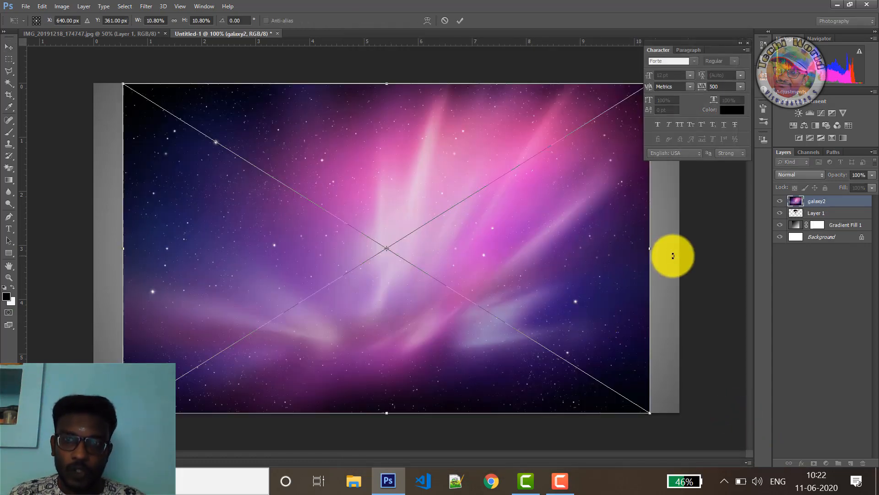
- Stretch the placed galaxy image sideways to cover the full canvas width
{"action": "left_click_drag", "start_coordinate": [650, 248], "coordinate": [677, 244]}
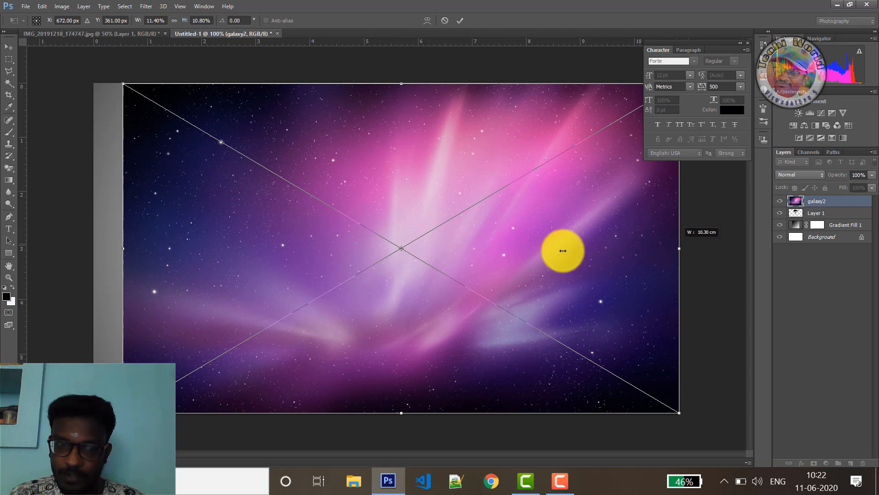
{"action": "left_click_drag", "start_coordinate": [125, 248], "coordinate": [94, 247]}
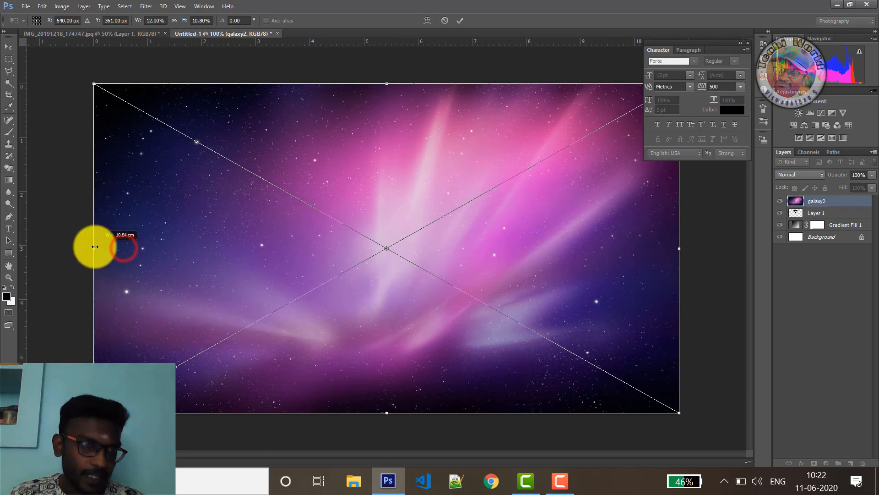
{"action": "key", "text": "Return"}
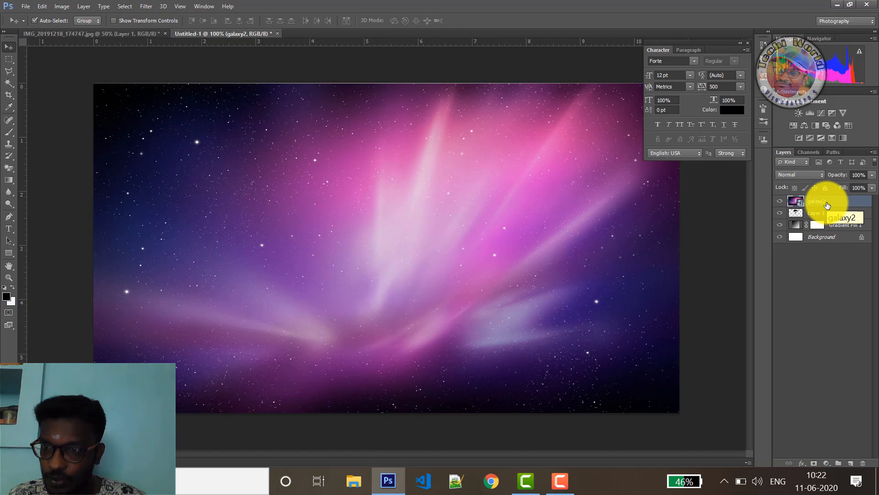
- Rasterize the galaxy2 layer and clip it to the stencil face layer below with a clipping mask
{"action": "right_click", "coordinate": [827, 205]}
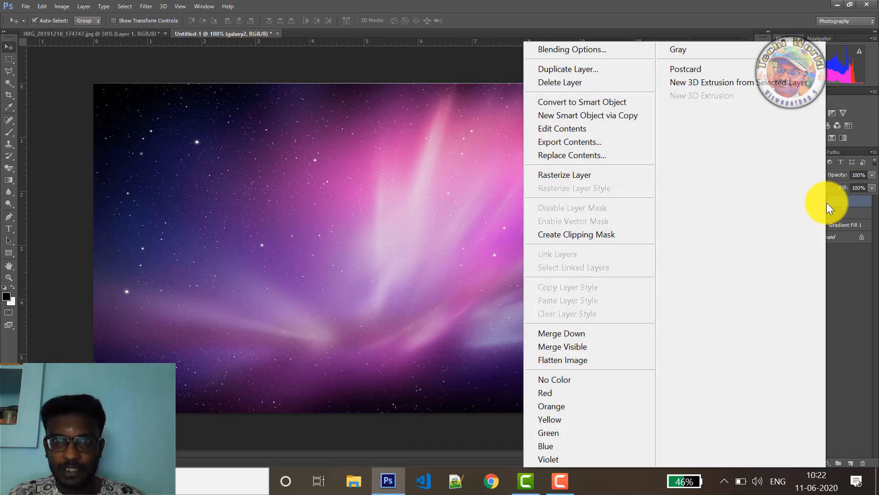
{"action": "left_click", "coordinate": [577, 175]}
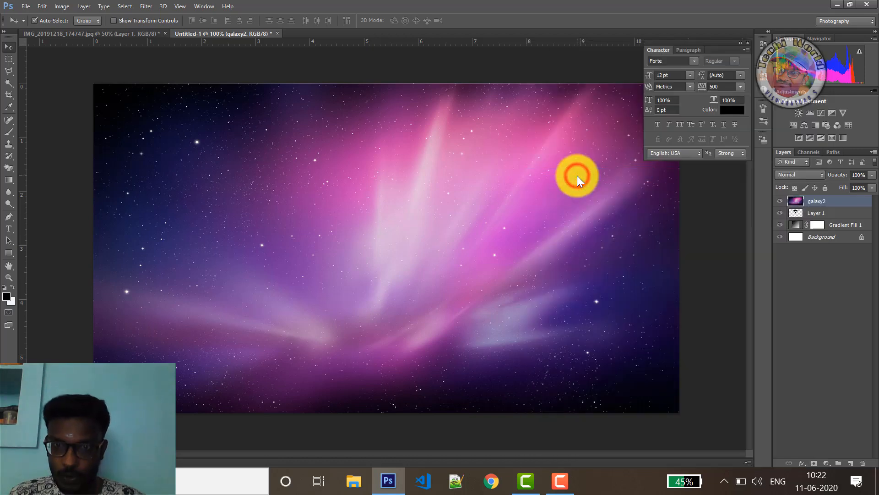
{"action": "right_click", "coordinate": [829, 205]}
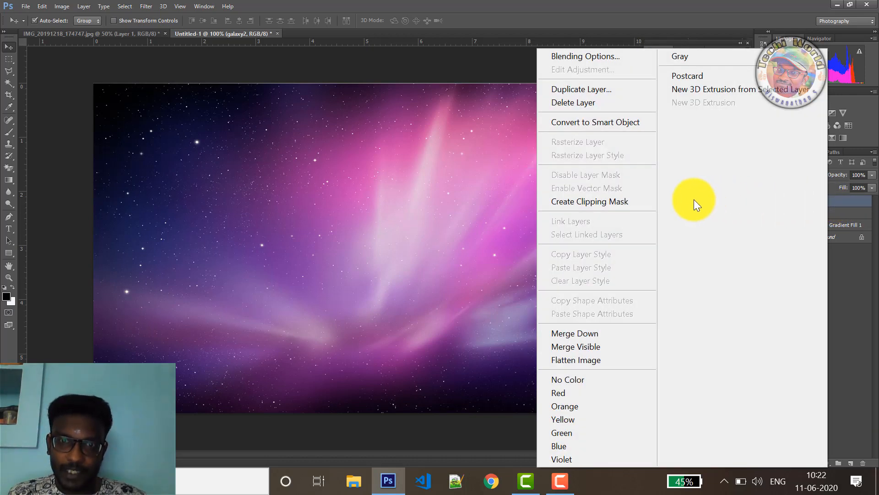
{"action": "left_click", "coordinate": [621, 202]}
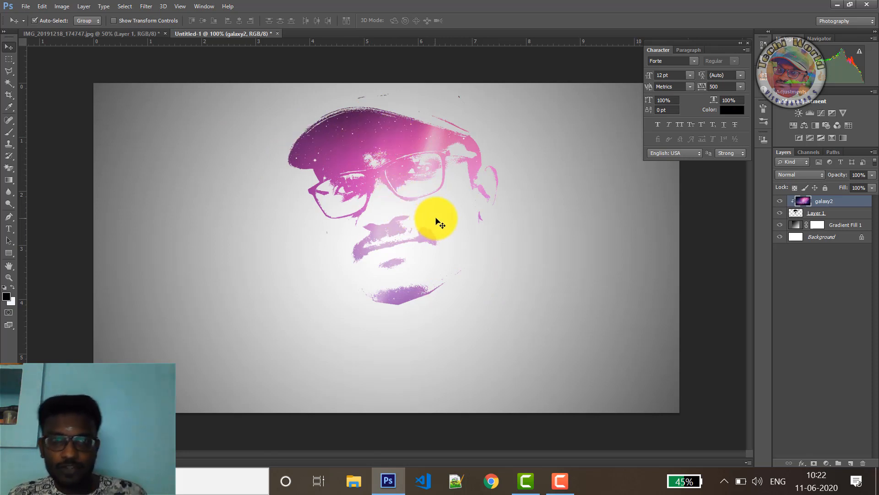
- Stretch the clipped galaxy image to about 153% height and reposition it so its dark starry area fills the cap
{"action": "left_click_drag", "start_coordinate": [385, 142], "coordinate": [324, 127]}
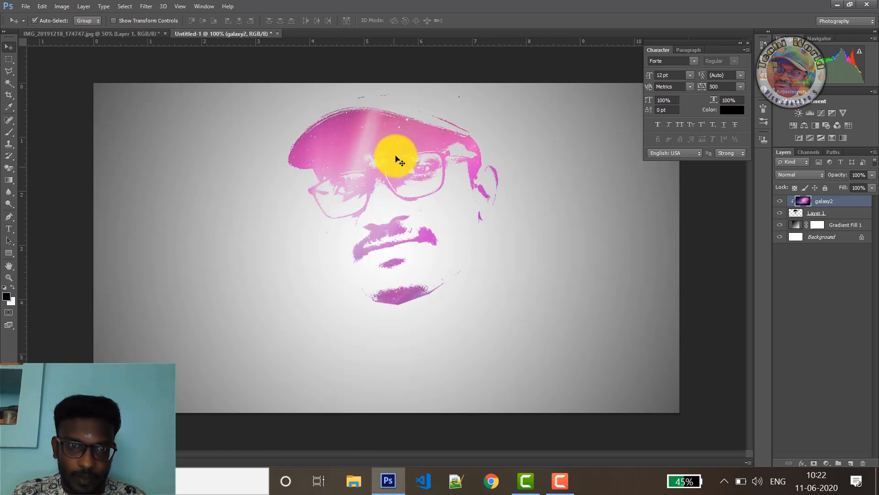
{"action": "left_click_drag", "start_coordinate": [392, 153], "coordinate": [388, 127]}
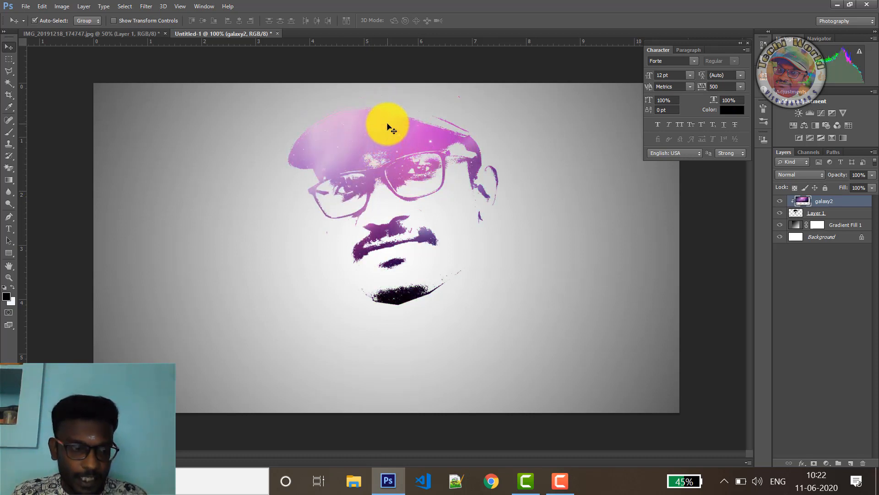
{"action": "key", "text": "ctrl+t"}
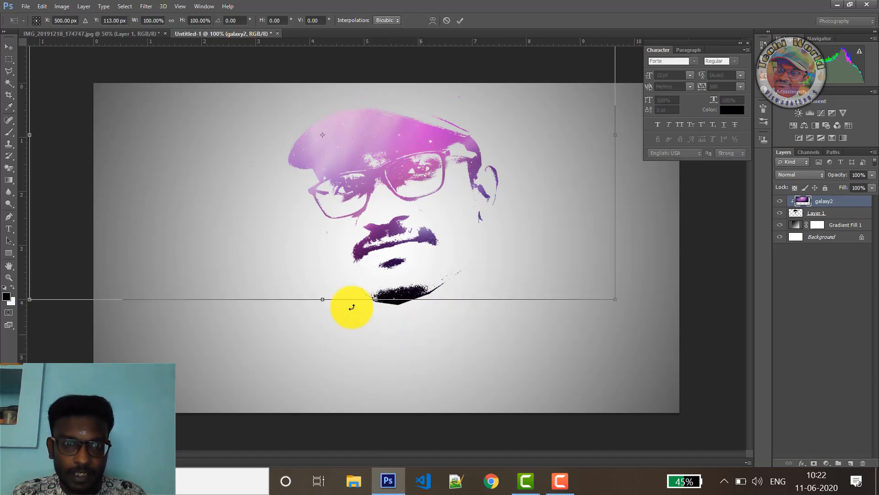
{"action": "left_click_drag", "start_coordinate": [322, 299], "coordinate": [340, 471]}
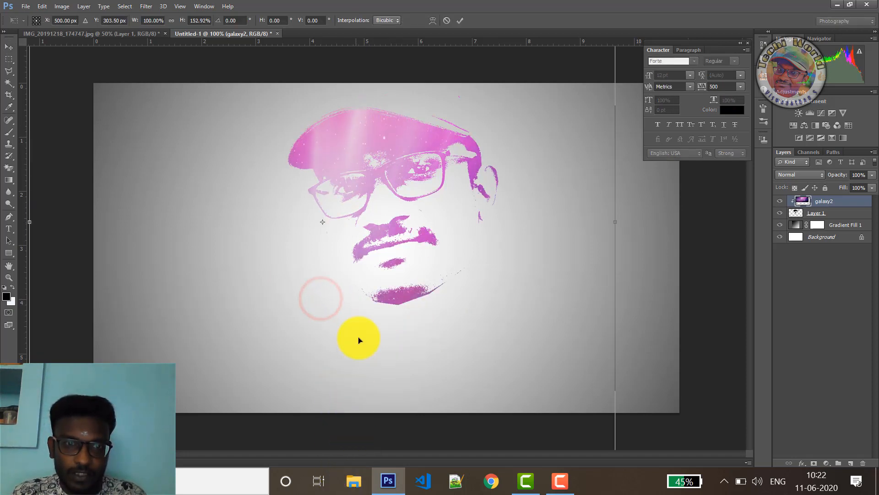
{"action": "left_click", "coordinate": [412, 212]}
{"action": "left_click_drag", "start_coordinate": [432, 268], "coordinate": [532, 335]}
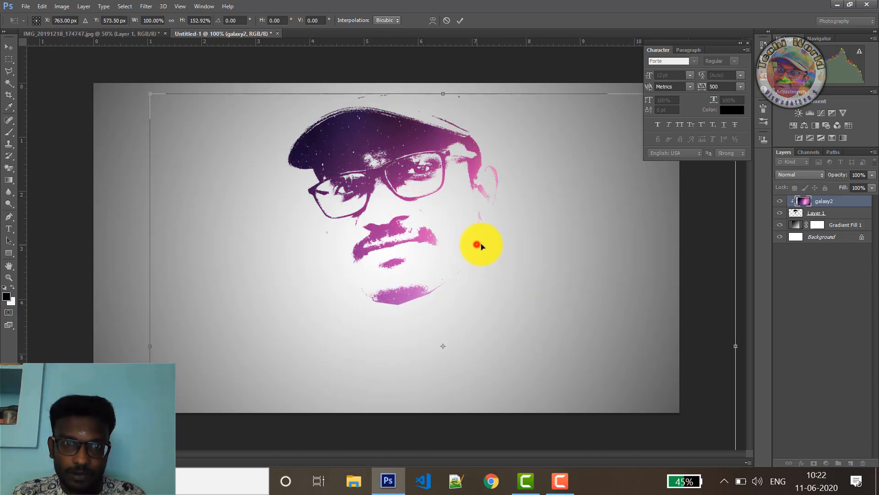
{"action": "left_click_drag", "start_coordinate": [481, 245], "coordinate": [530, 235]}
{"action": "key", "text": "Return"}
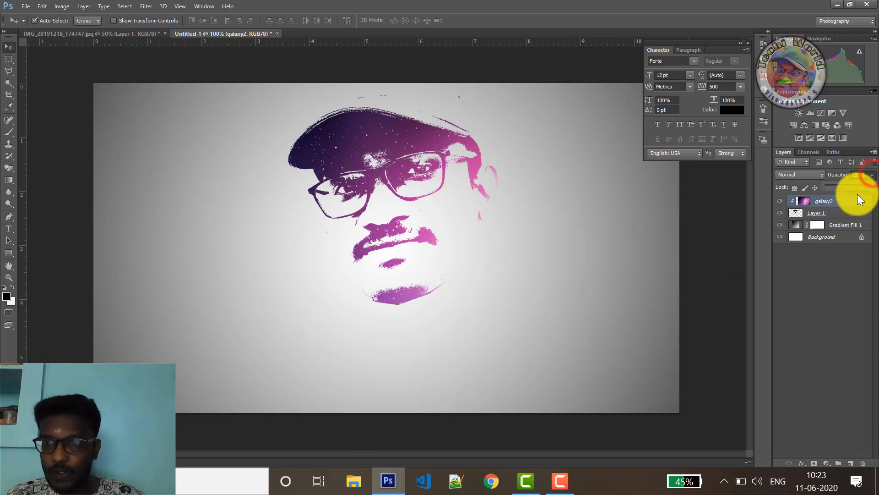
- Lower the galaxy2 layer's opacity to about 80%
{"action": "left_click_drag", "start_coordinate": [875, 192], "coordinate": [800, 191]}
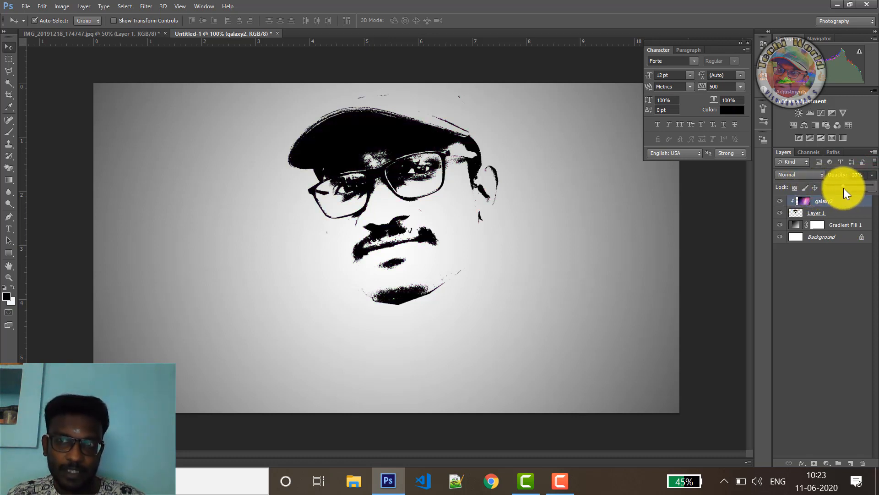
{"action": "left_click_drag", "start_coordinate": [844, 188], "coordinate": [855, 185]}
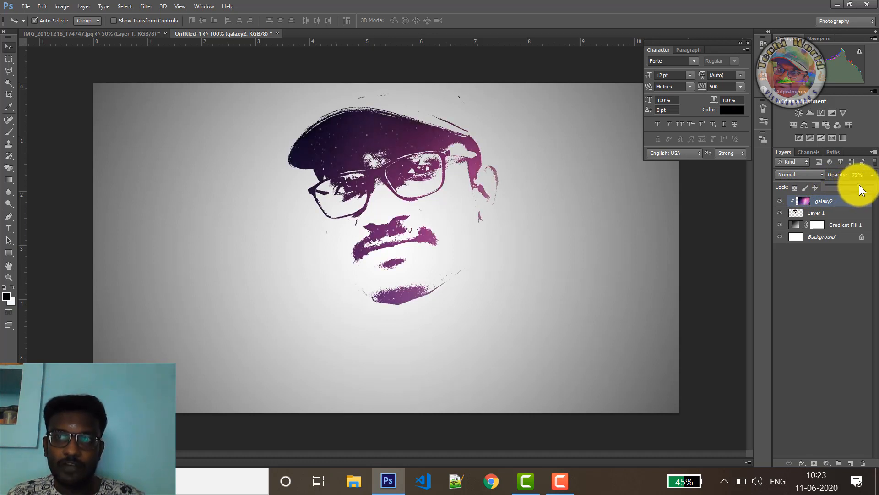
{"action": "left_click_drag", "start_coordinate": [863, 185], "coordinate": [865, 185]}
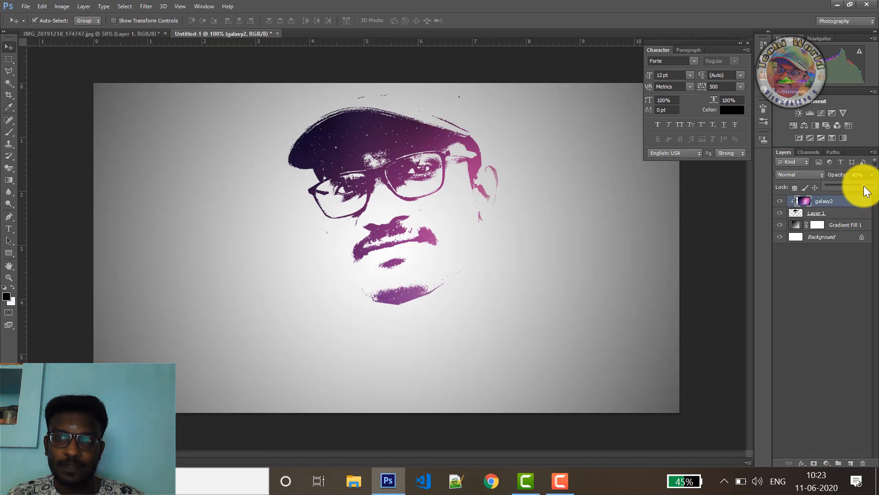
{"action": "left_click", "coordinate": [870, 174]}
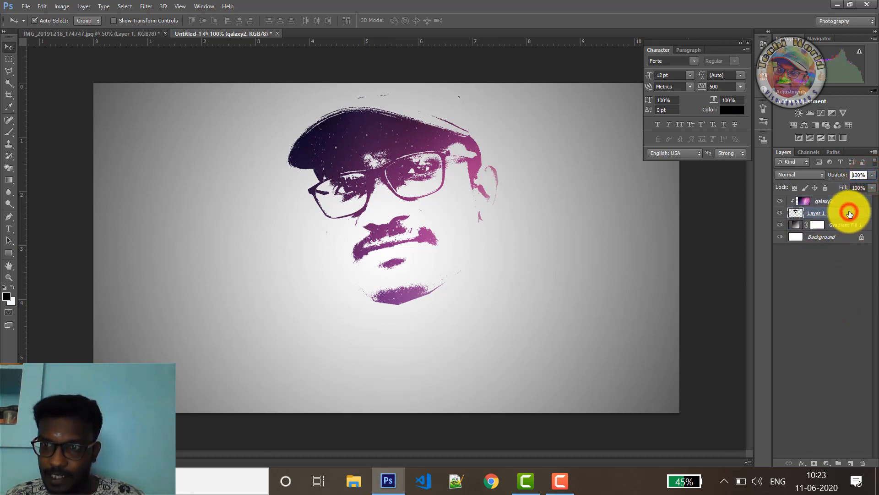
- Apply a Bevel & Emboss layer style to the face's Layer 1 with depth 1000% and size 0 px
{"action": "right_click", "coordinate": [846, 214]}
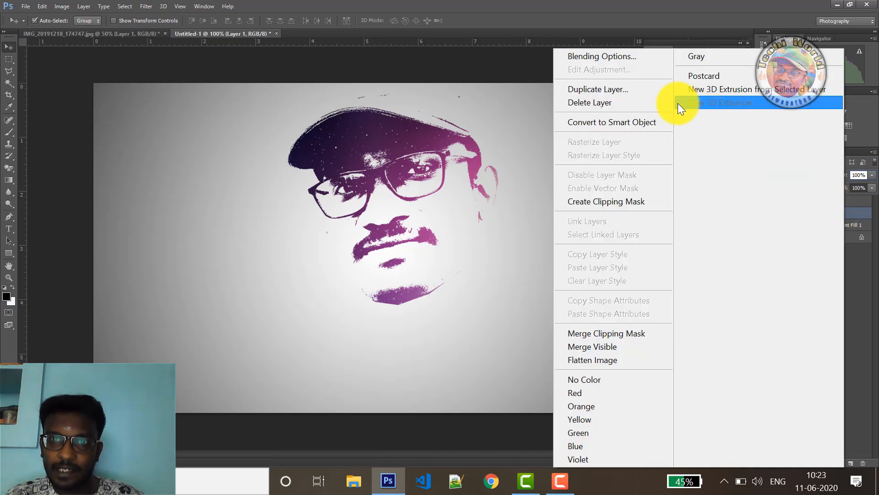
{"action": "left_click", "coordinate": [639, 55]}
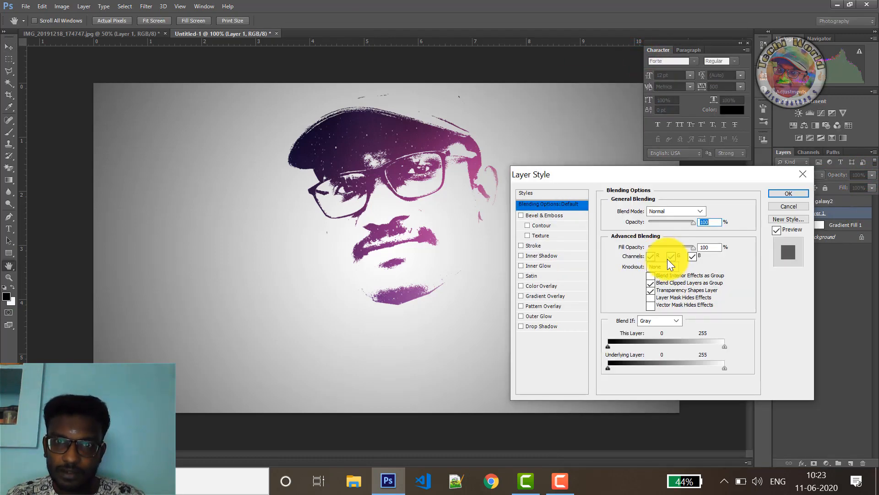
{"action": "left_click", "coordinate": [559, 217]}
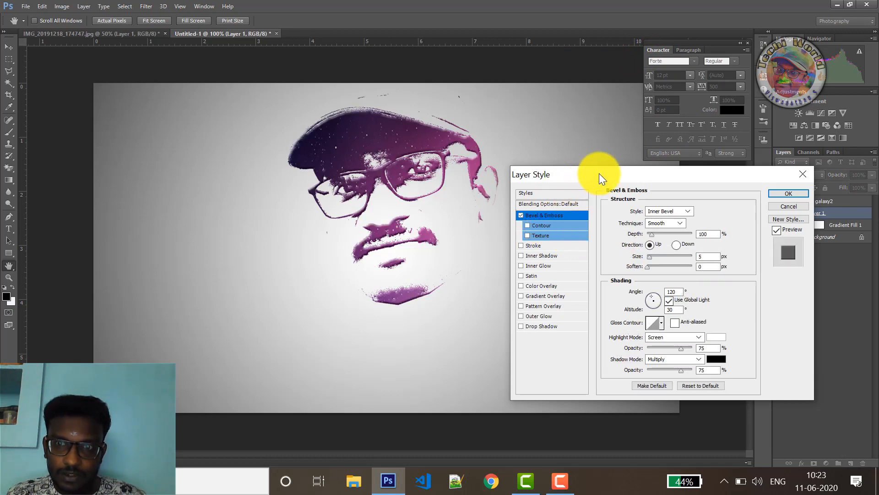
{"action": "left_click_drag", "start_coordinate": [598, 173], "coordinate": [627, 161]}
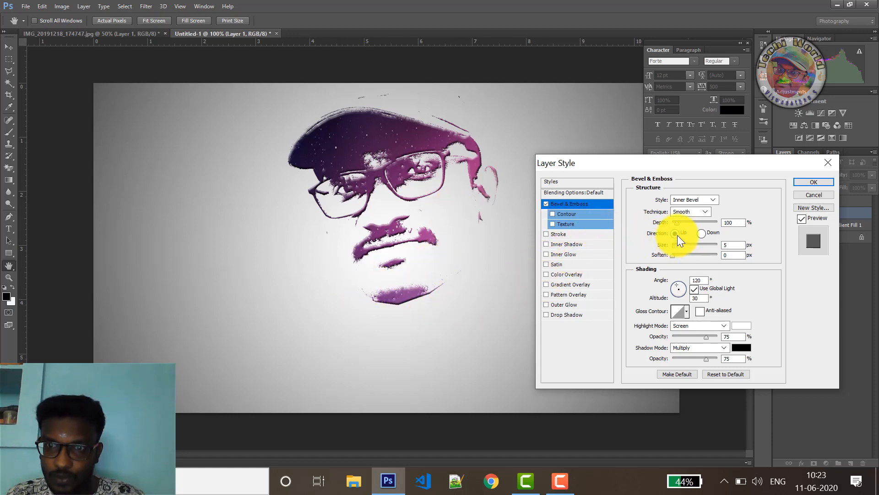
{"action": "left_click_drag", "start_coordinate": [677, 224], "coordinate": [732, 225]}
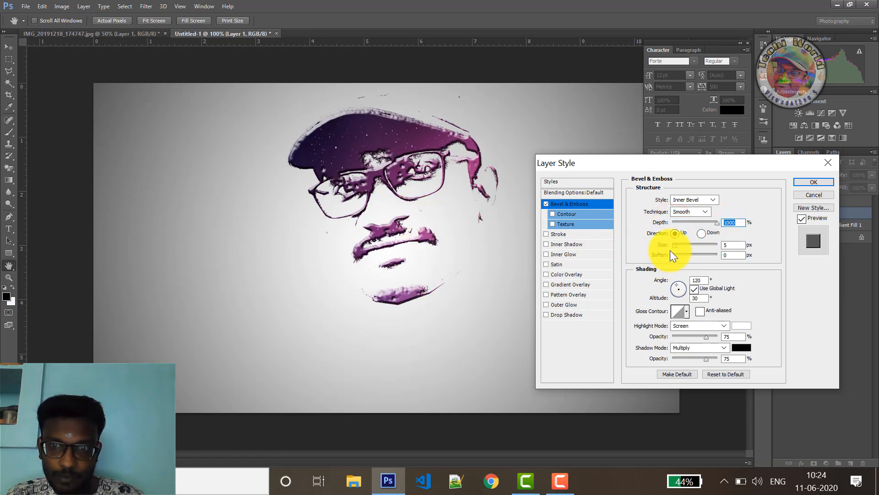
{"action": "left_click_drag", "start_coordinate": [673, 245], "coordinate": [671, 245]}
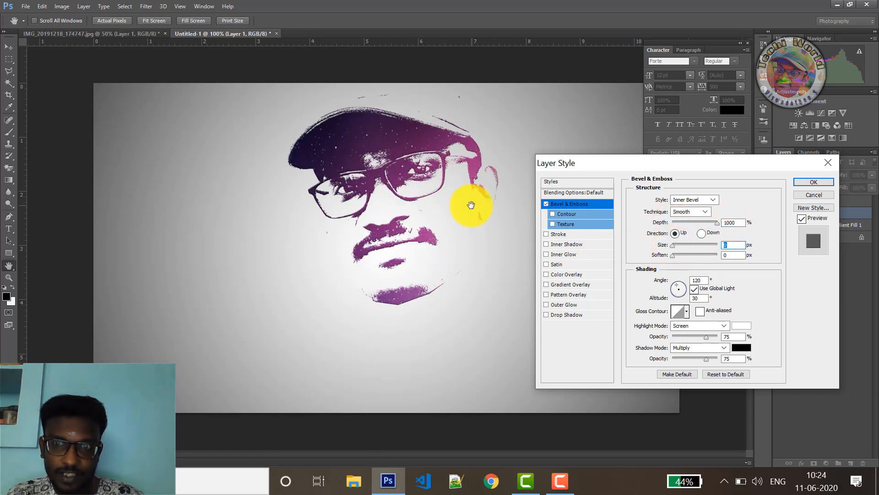
{"action": "left_click", "coordinate": [809, 181]}
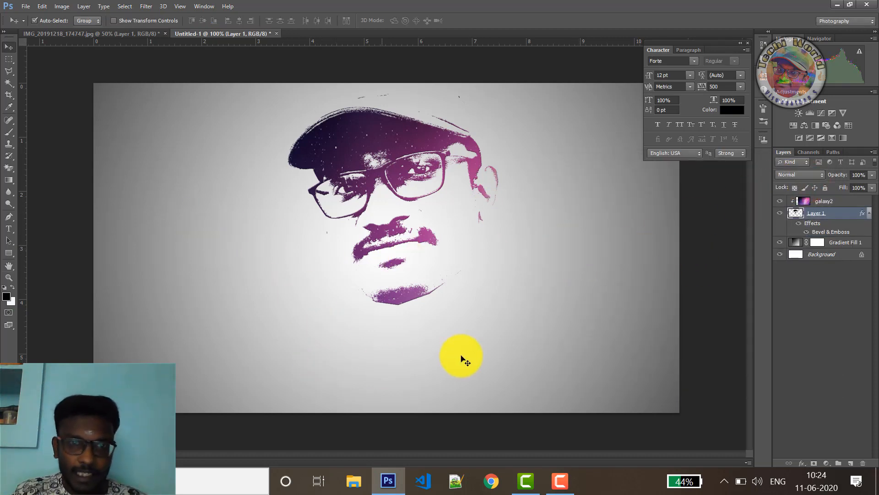
- Try to add the text TECHI WORLD in black 12 pt Forte below the chin and move it into place
{"action": "left_click", "coordinate": [9, 228]}
{"action": "left_click", "coordinate": [301, 329]}
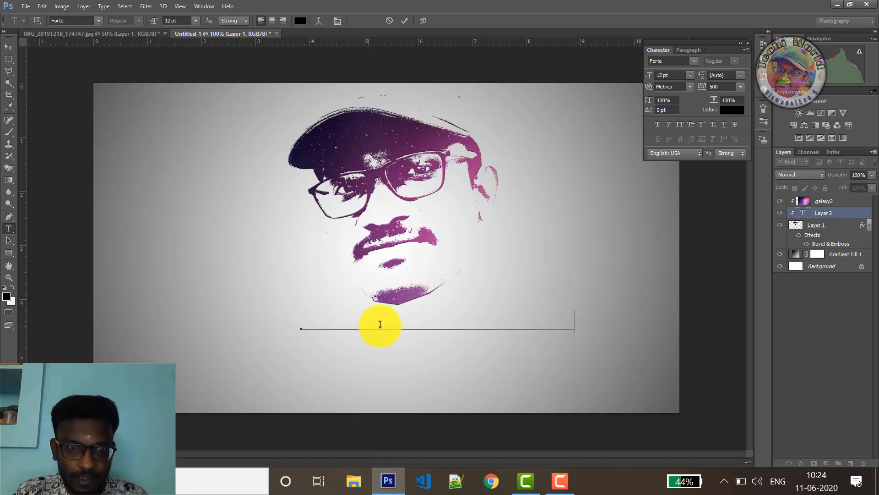
{"action": "triple_click", "coordinate": [394, 317]}
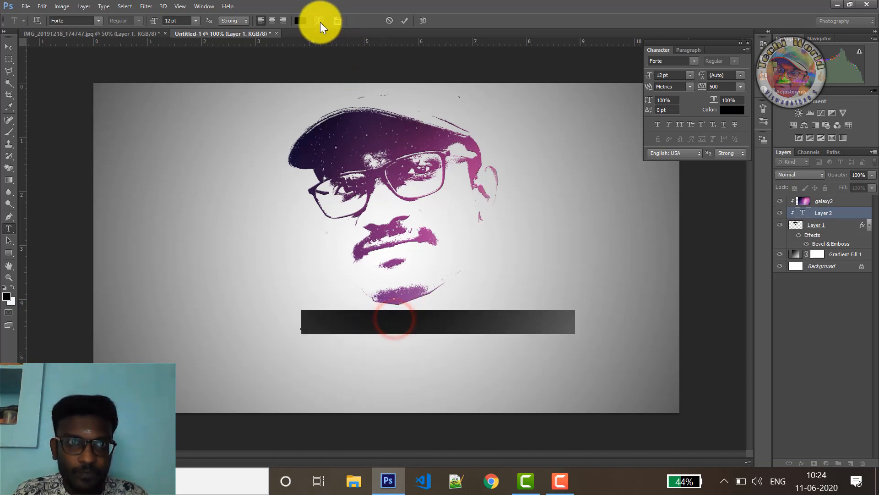
{"action": "left_click", "coordinate": [300, 21]}
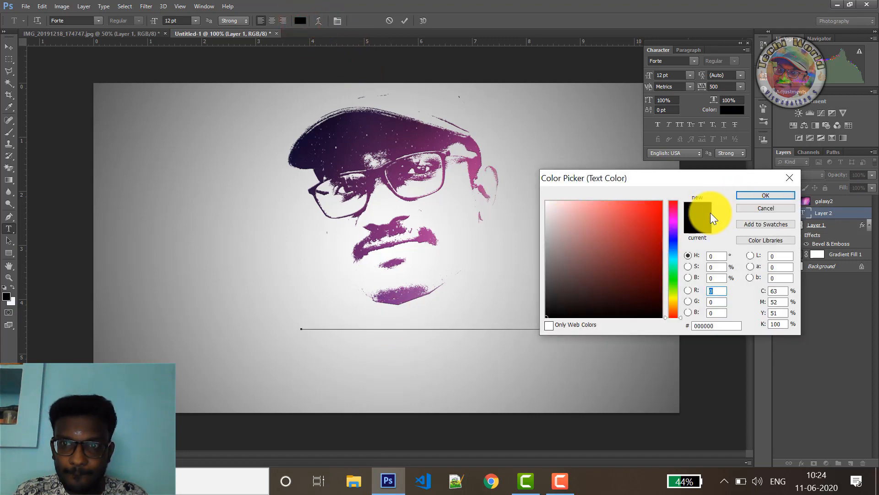
{"action": "left_click", "coordinate": [765, 195]}
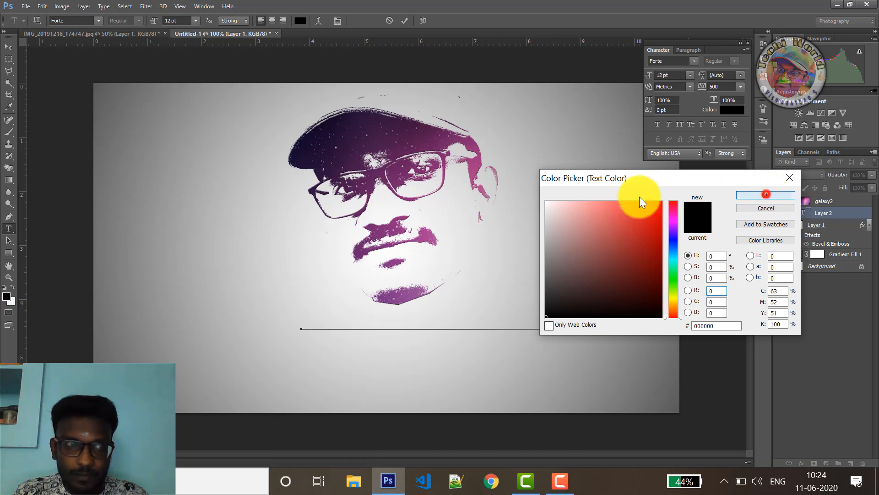
{"action": "left_click", "coordinate": [186, 276]}
{"action": "left_click", "coordinate": [382, 319]}
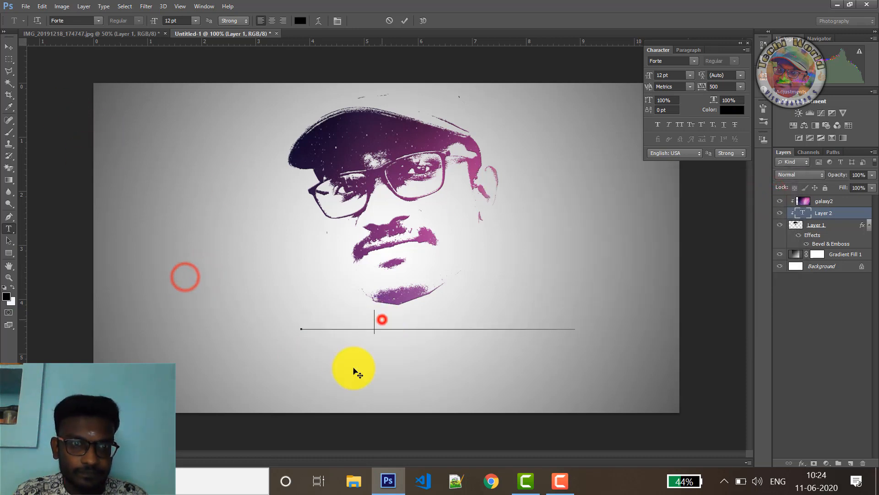
{"action": "left_click", "coordinate": [8, 45]}
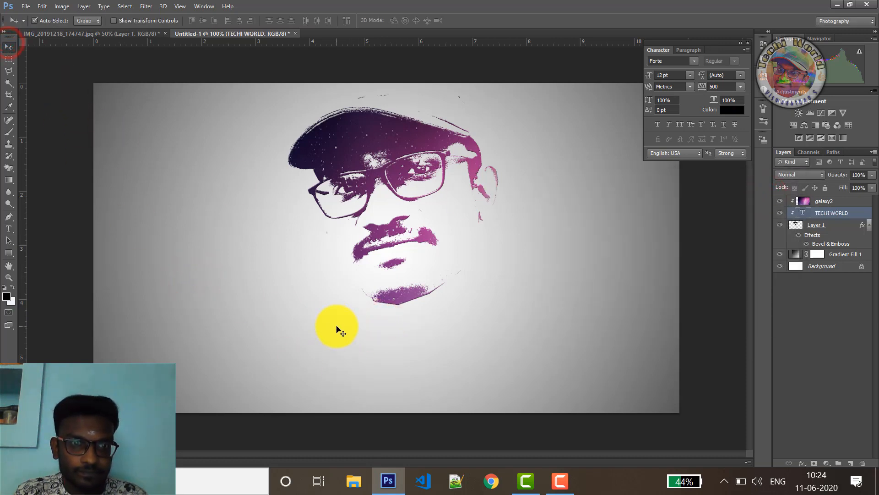
{"action": "left_click_drag", "start_coordinate": [339, 330], "coordinate": [329, 349]}
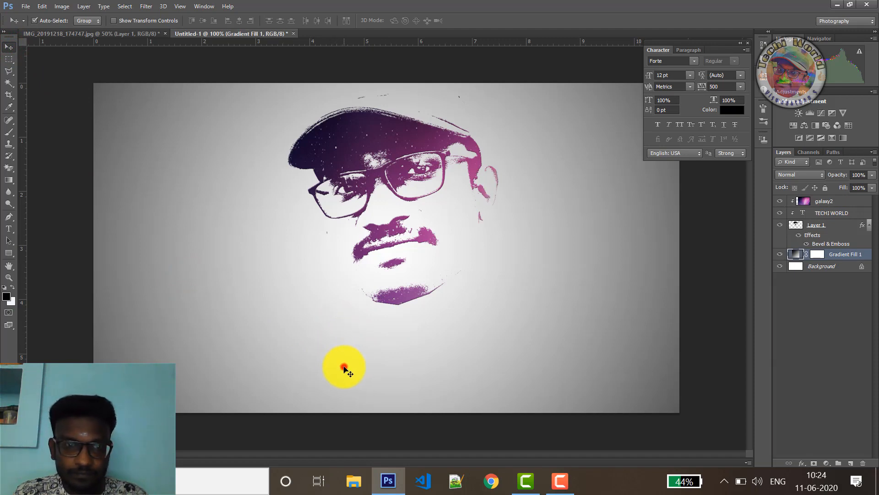
- Start a new text layer below the face, directly above the Gradient Fill 1 layer
{"action": "left_click", "coordinate": [9, 229]}
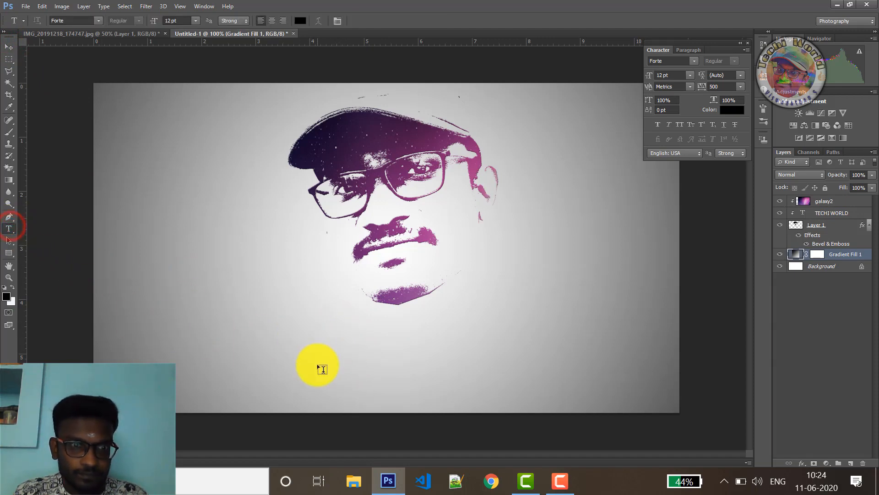
{"action": "left_click", "coordinate": [319, 365]}
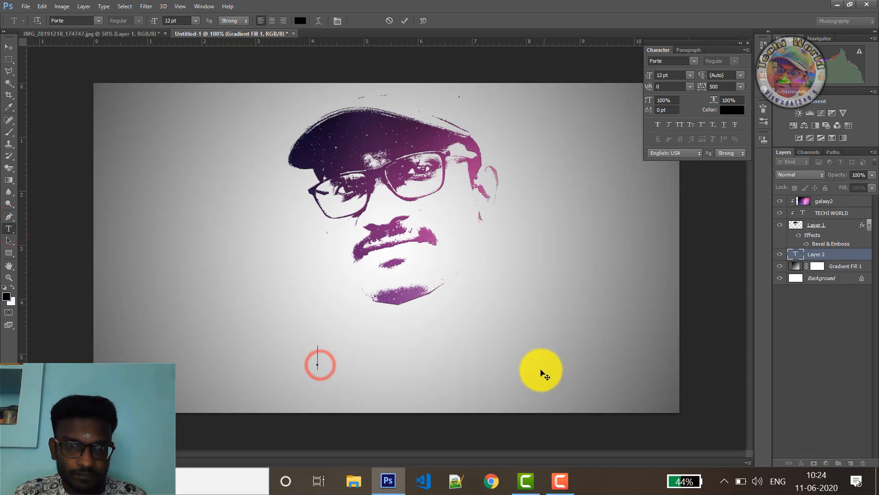
{"action": "left_click", "coordinate": [311, 356]}
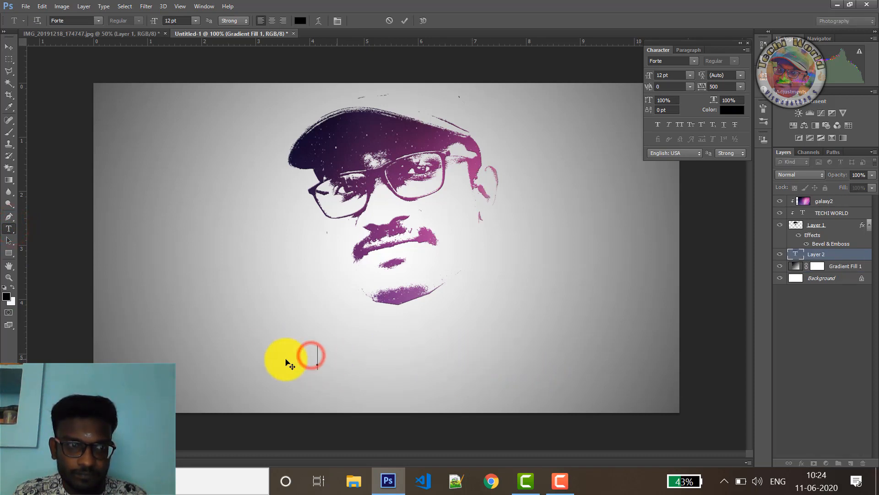
{"action": "left_click", "coordinate": [243, 369]}
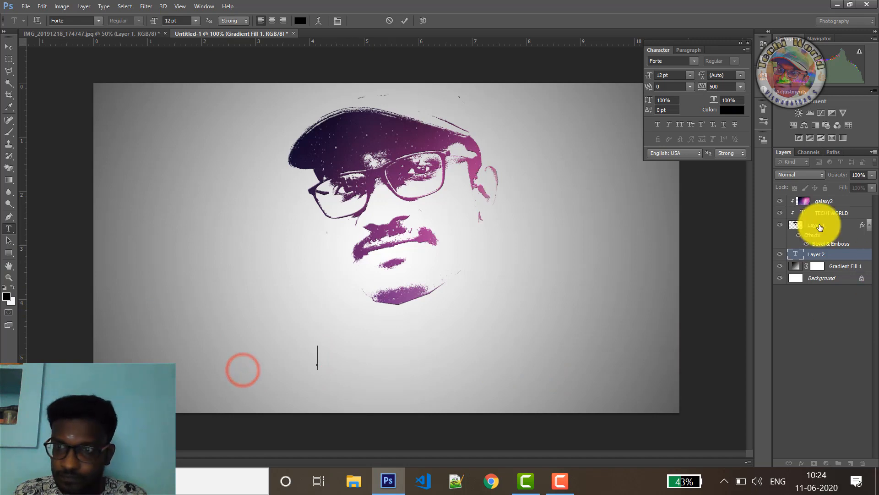
- Delete the TECHI WORLD text layer between galaxy2 and Layer 1
{"action": "left_click", "coordinate": [833, 214]}
{"action": "left_click", "coordinate": [849, 214]}
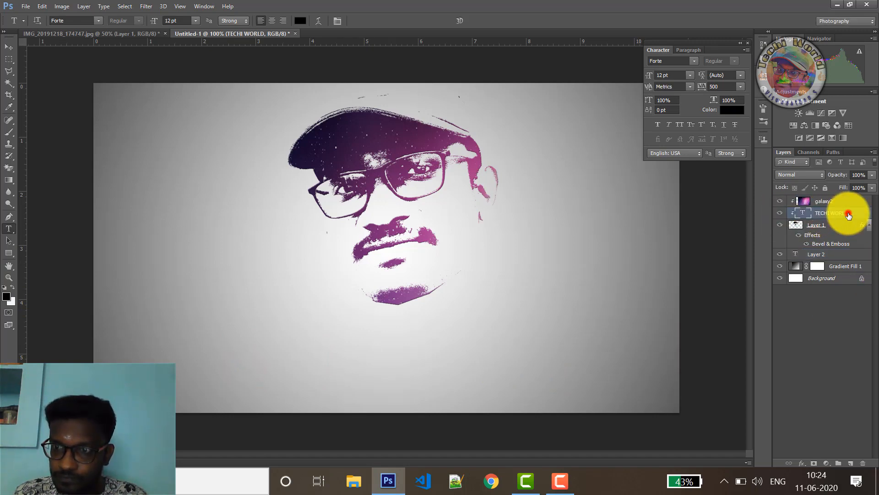
{"action": "right_click", "coordinate": [848, 214]}
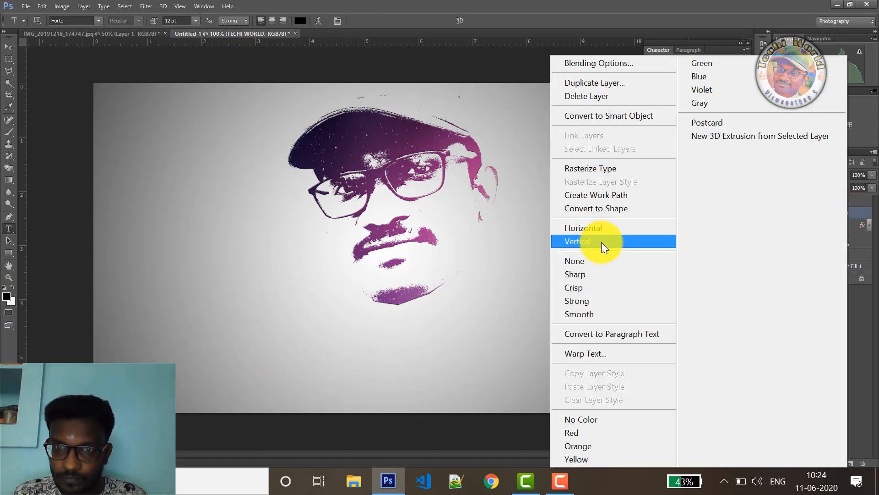
{"action": "left_click", "coordinate": [611, 92]}
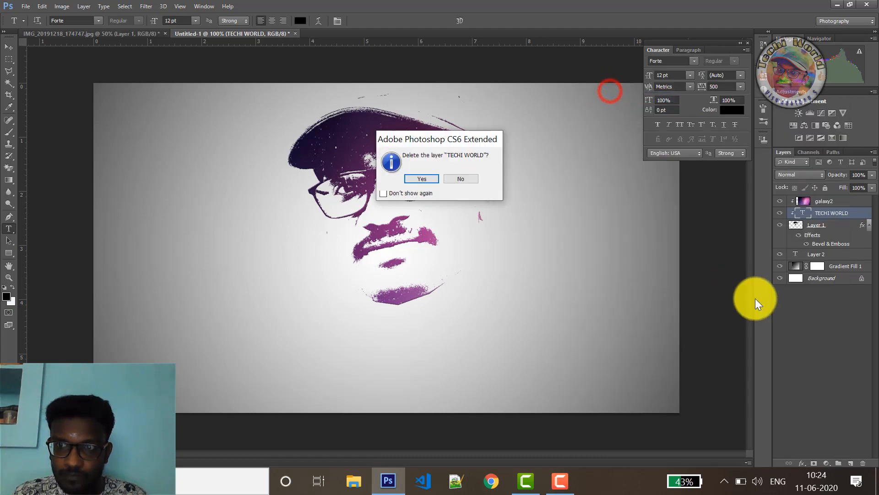
{"action": "left_click", "coordinate": [422, 178]}
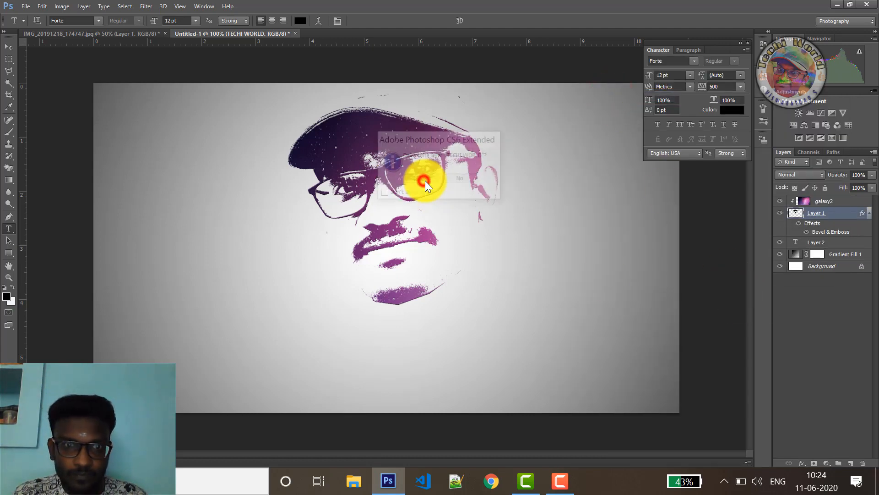
- Set the background color to the near-black #0c0d0d
{"action": "left_click", "coordinate": [13, 301]}
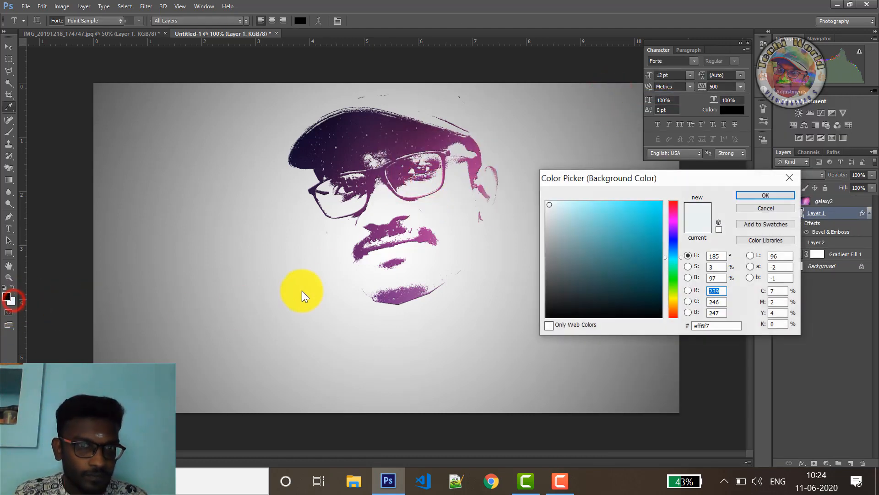
{"action": "left_click", "coordinate": [553, 311]}
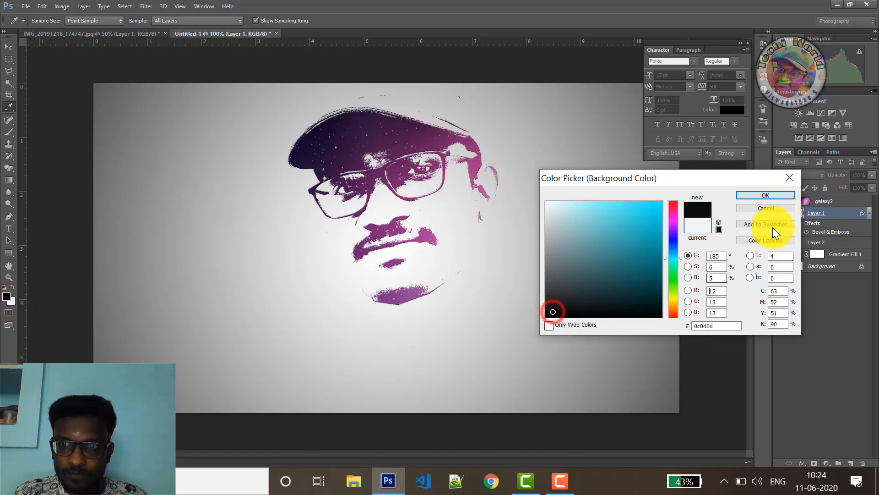
{"action": "left_click", "coordinate": [782, 192]}
{"action": "key", "text": "t"}
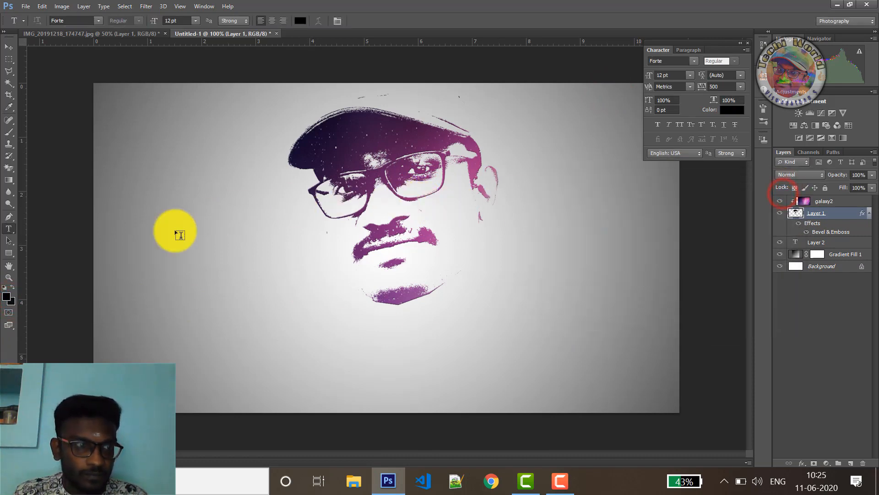
{"action": "left_click", "coordinate": [305, 356]}
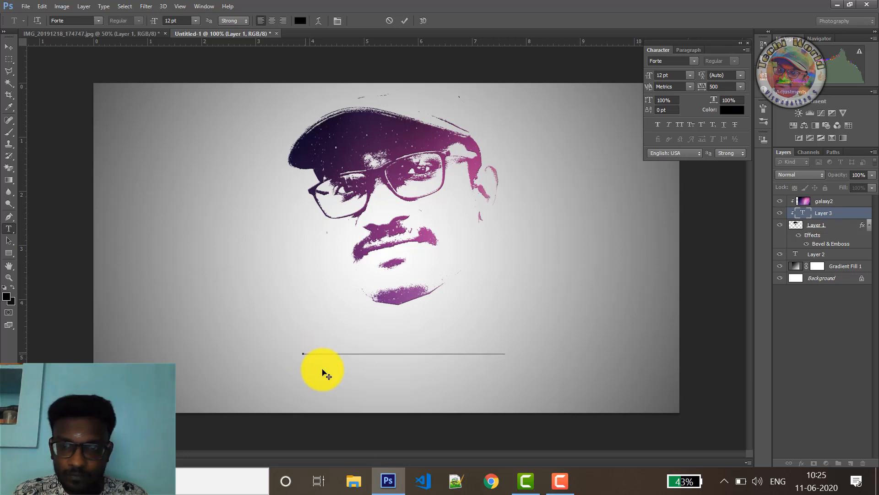
{"action": "left_click", "coordinate": [561, 480]}
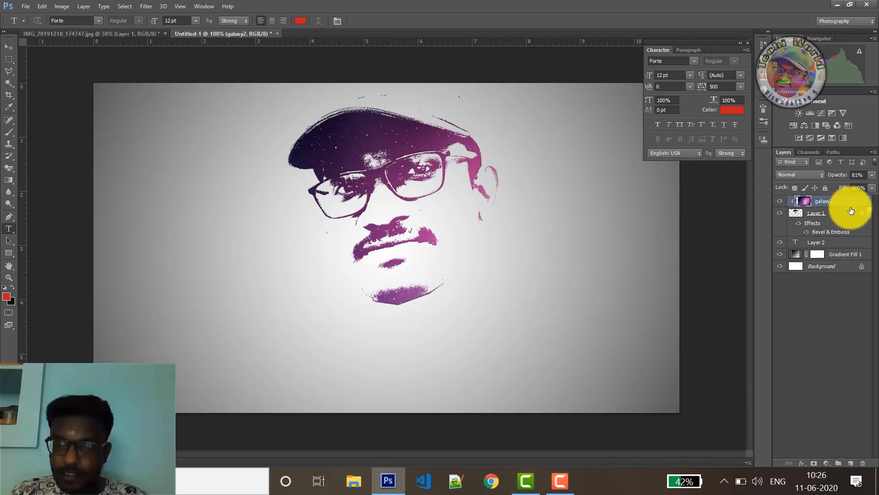
- Add the text TECHI WORLD in red 12 pt Forte below the chin, on a new layer above galaxy2
{"action": "left_click", "coordinate": [838, 213]}
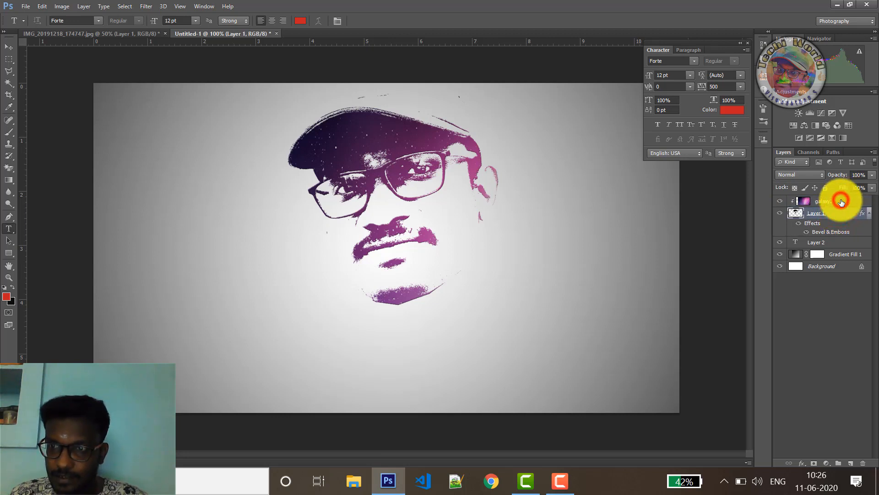
{"action": "left_click", "coordinate": [841, 201]}
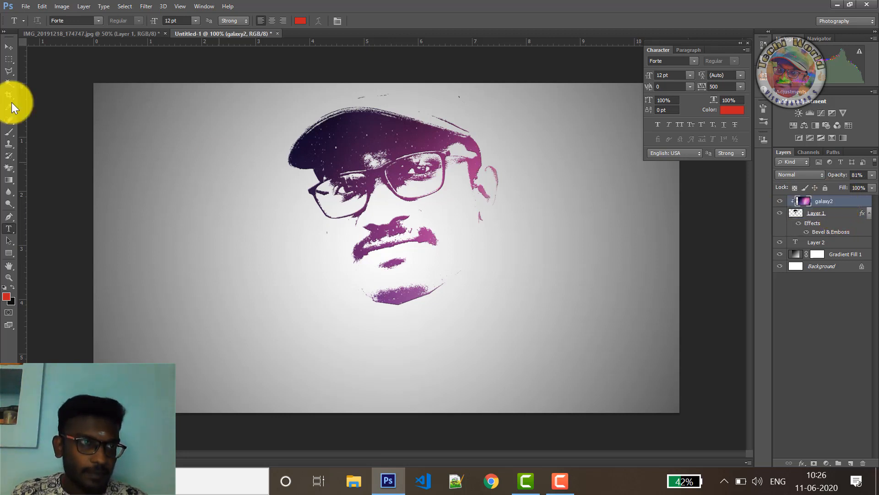
{"action": "left_click", "coordinate": [12, 227]}
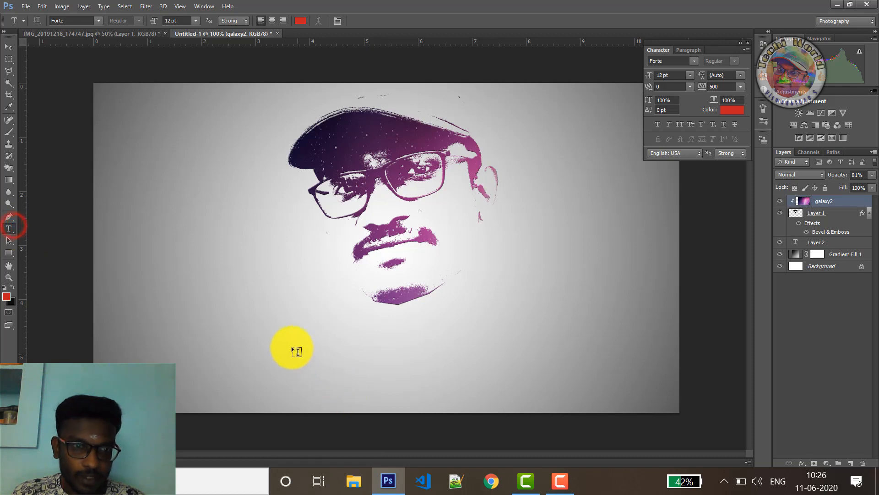
{"action": "left_click", "coordinate": [293, 345]}
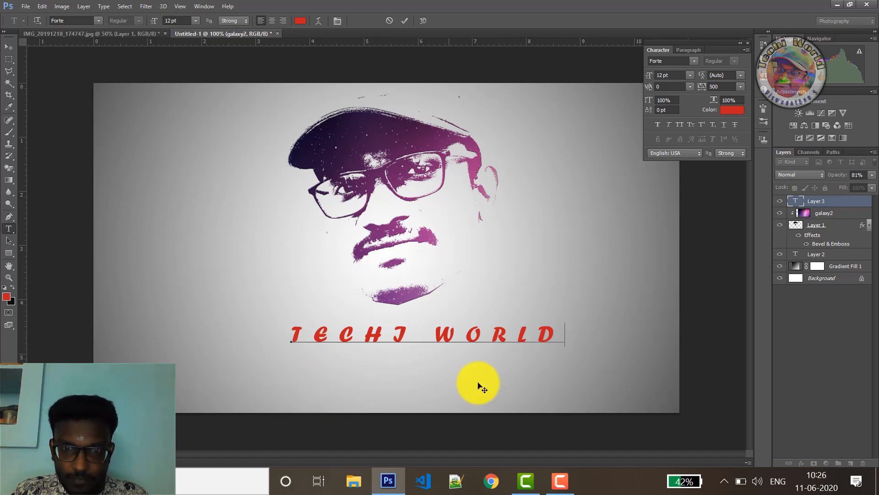
- Recolor the whole TECHI WORLD text to black #000000
{"action": "left_click", "coordinate": [545, 330]}
{"action": "left_click_drag", "start_coordinate": [562, 331], "coordinate": [281, 334]}
{"action": "left_click", "coordinate": [300, 20]}
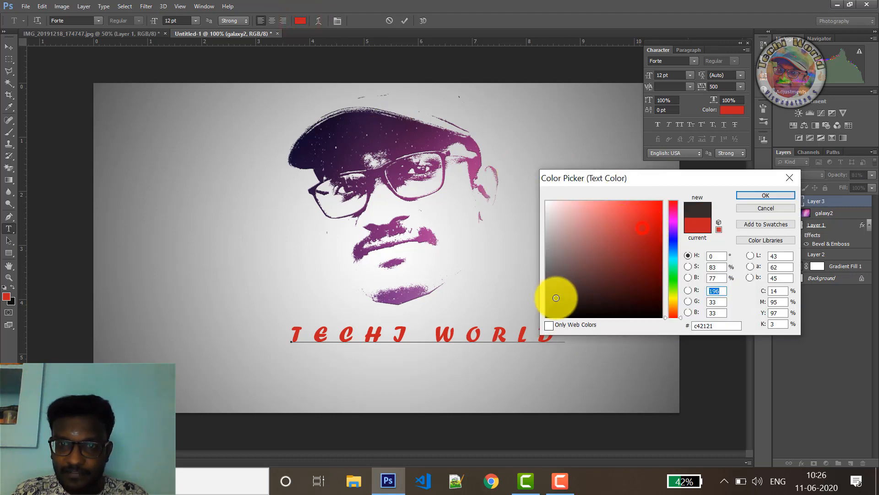
{"action": "left_click_drag", "start_coordinate": [556, 295], "coordinate": [551, 327]}
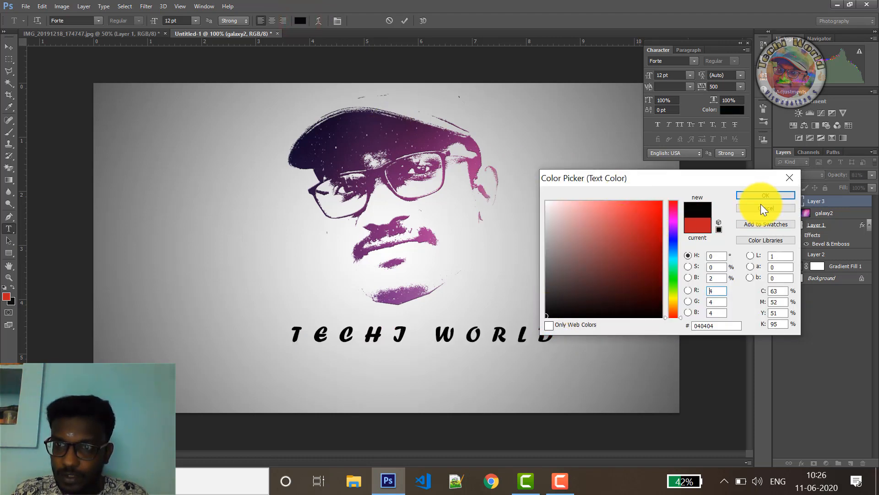
{"action": "left_click_drag", "start_coordinate": [722, 326], "coordinate": [665, 328]}
{"action": "type", "text": "000"}
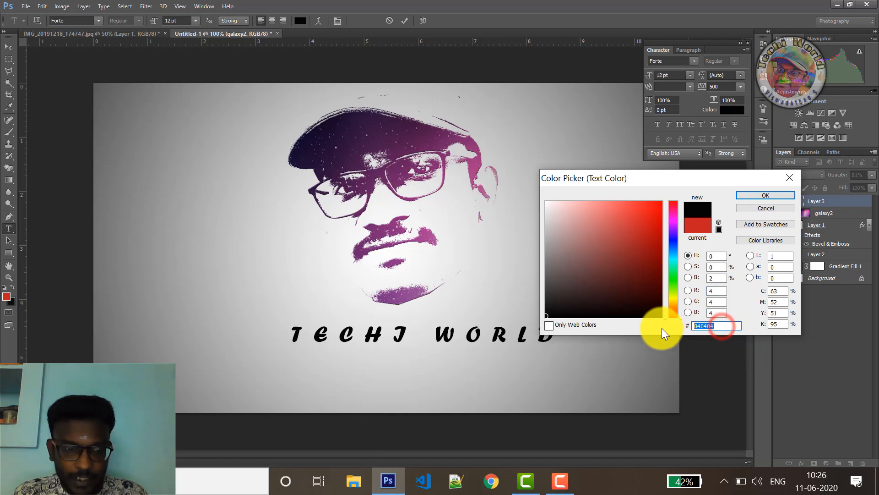
{"action": "type", "text": "000"}
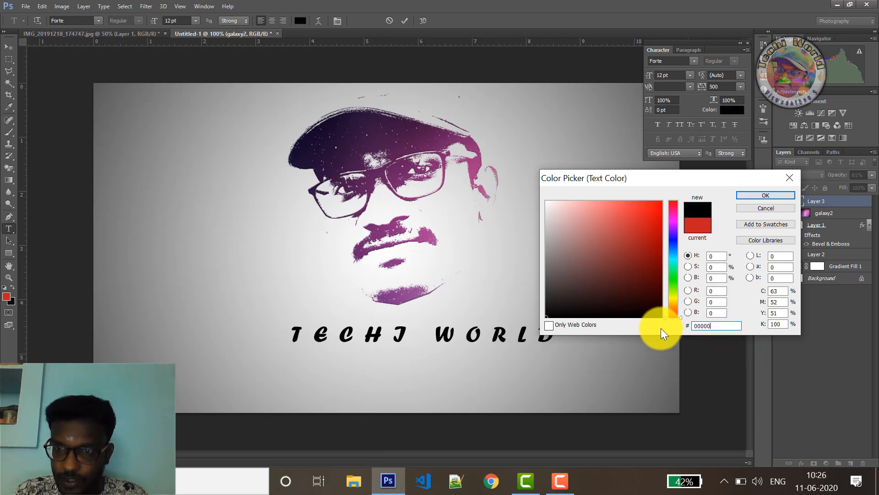
{"action": "left_click", "coordinate": [754, 194]}
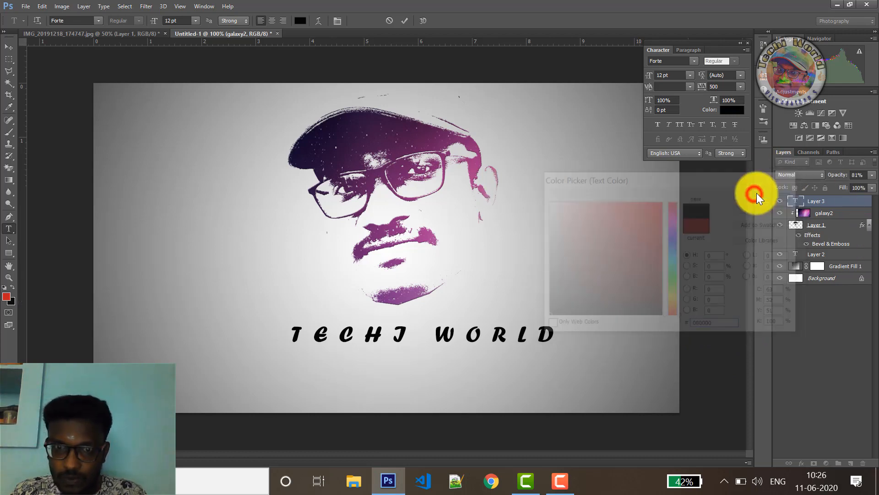
- Try Freestyle Script on the TECHI WORLD text and set its font to Franklin Gothic Heavy
{"action": "left_click", "coordinate": [97, 20]}
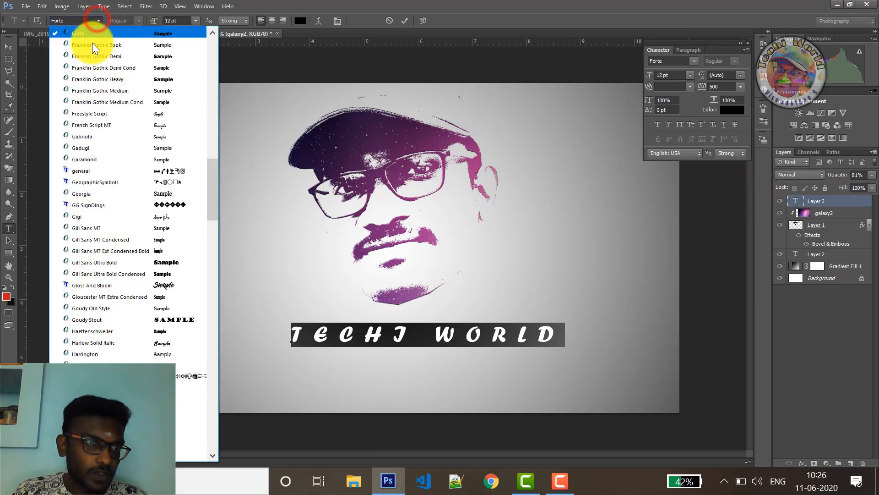
{"action": "left_click", "coordinate": [130, 81]}
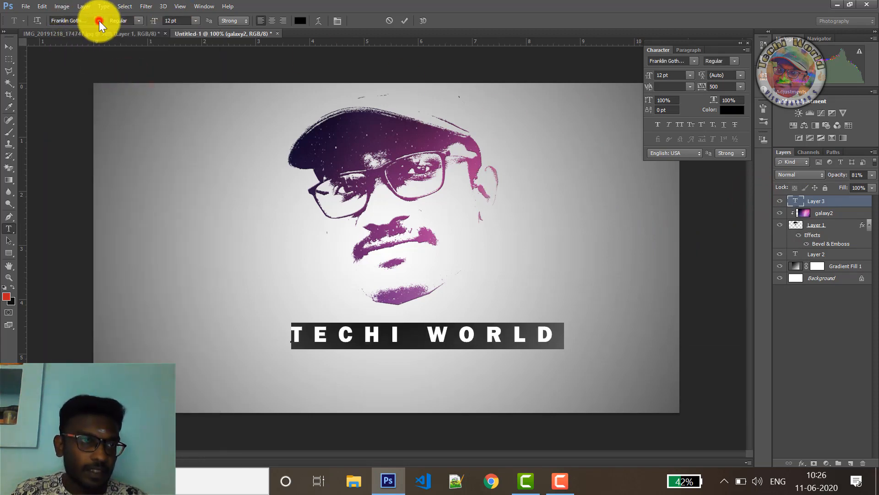
{"action": "left_click", "coordinate": [99, 21]}
{"action": "scroll", "coordinate": [130, 166], "scroll_direction": "up", "scroll_amount": 1}
{"action": "left_click", "coordinate": [124, 101]}
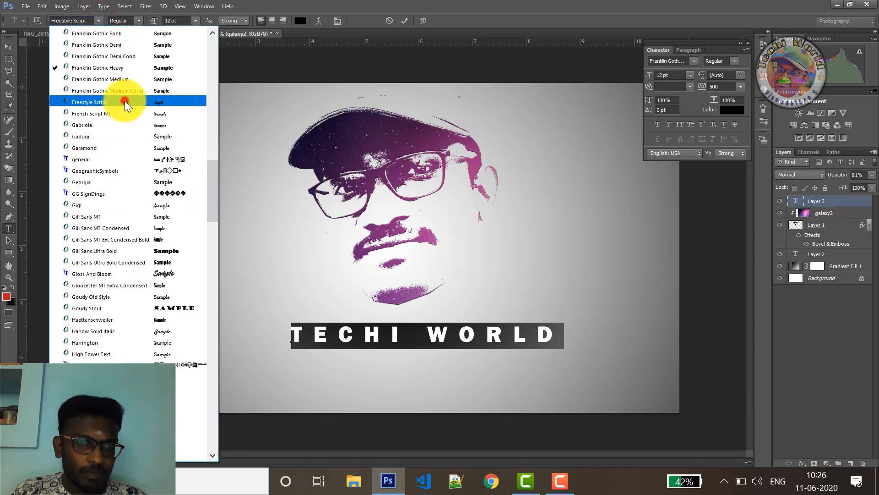
{"action": "left_click", "coordinate": [98, 21]}
{"action": "scroll", "coordinate": [133, 123], "scroll_direction": "up", "scroll_amount": 2}
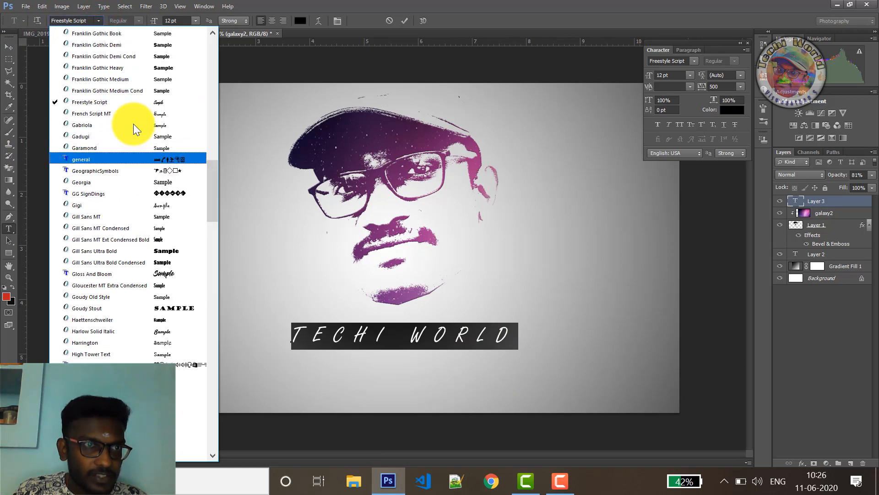
{"action": "left_click", "coordinate": [132, 69]}
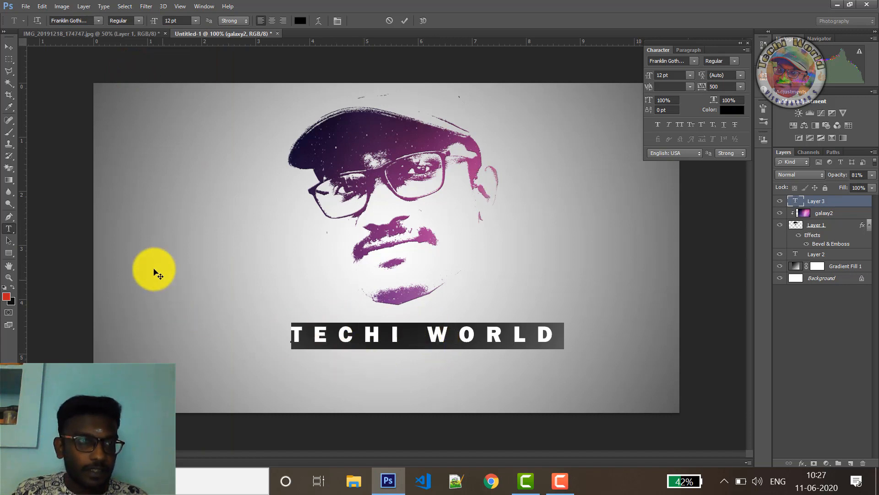
- Stretch the TECHI WORLD text to about 140% width and 110% height, and center it beneath the face
{"action": "left_click", "coordinate": [11, 43]}
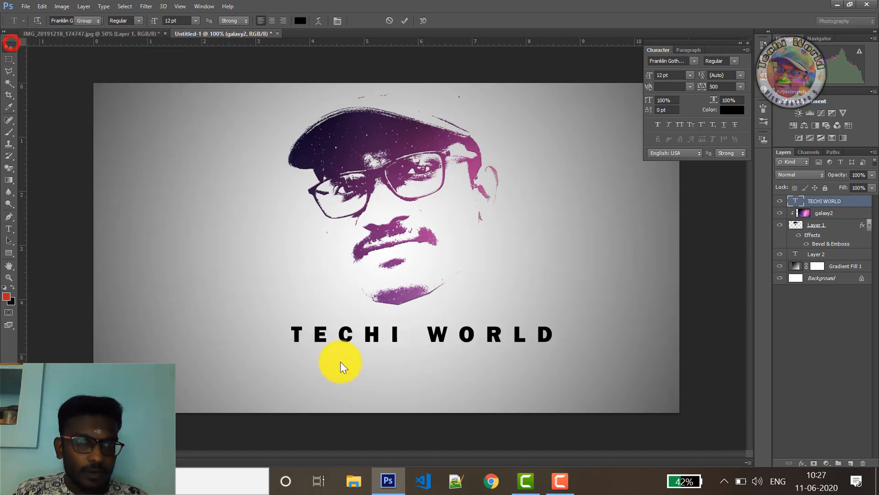
{"action": "left_click_drag", "start_coordinate": [395, 344], "coordinate": [380, 336]}
{"action": "key", "text": "ctrl+t"}
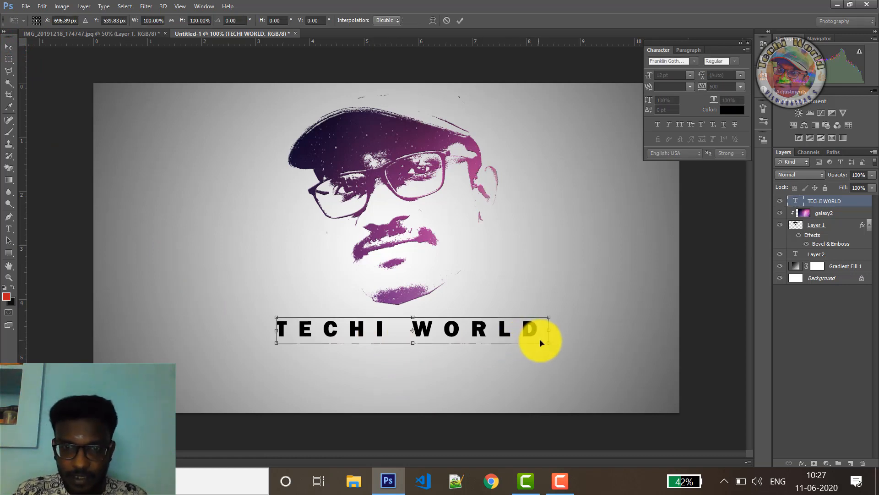
{"action": "left_click_drag", "start_coordinate": [550, 343], "coordinate": [594, 344]}
{"action": "left_click_drag", "start_coordinate": [276, 342], "coordinate": [210, 345]}
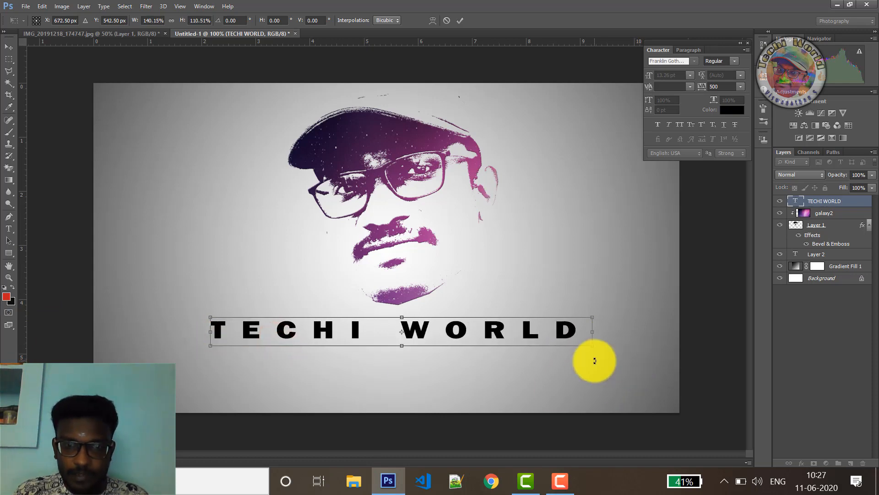
{"action": "key", "text": "Return"}
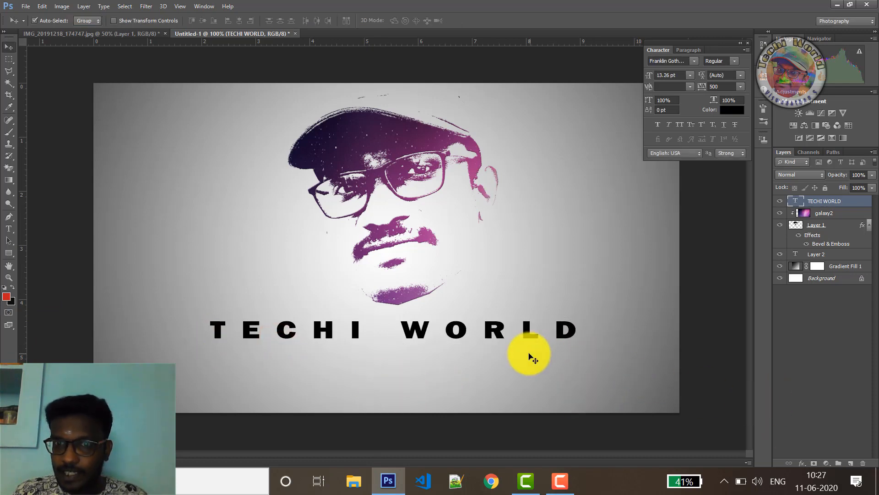
{"action": "left_click_drag", "start_coordinate": [525, 337], "coordinate": [540, 334]}
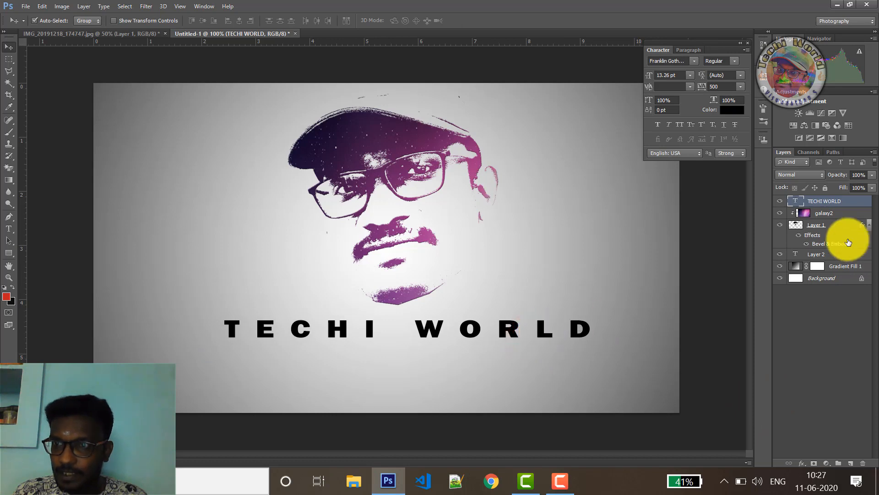
- Duplicate the TECHI WORLD text layer and move the copy straight down to form a second line
{"action": "right_click", "coordinate": [848, 203]}
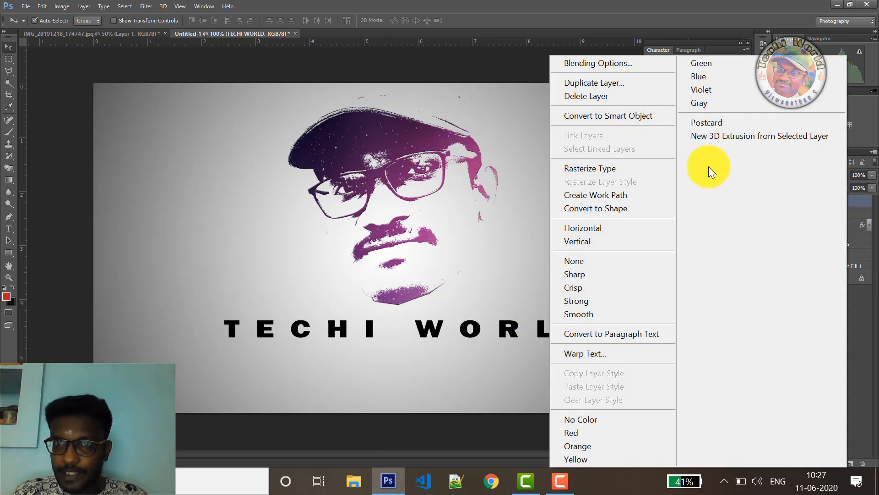
{"action": "left_click", "coordinate": [605, 82]}
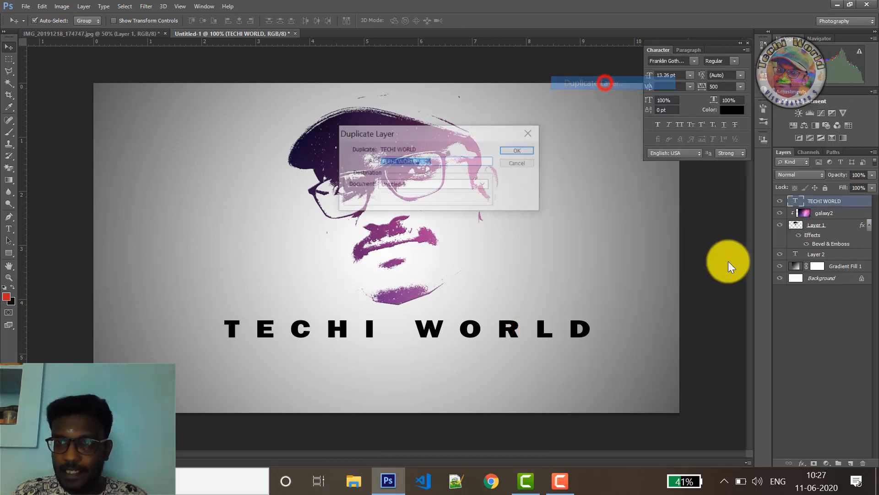
{"action": "left_click", "coordinate": [518, 151]}
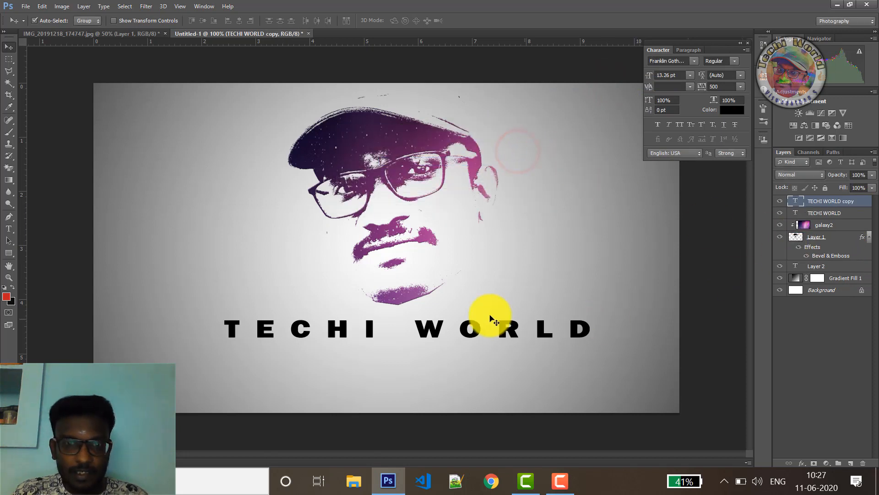
{"action": "left_click_drag", "start_coordinate": [479, 329], "coordinate": [479, 369]}
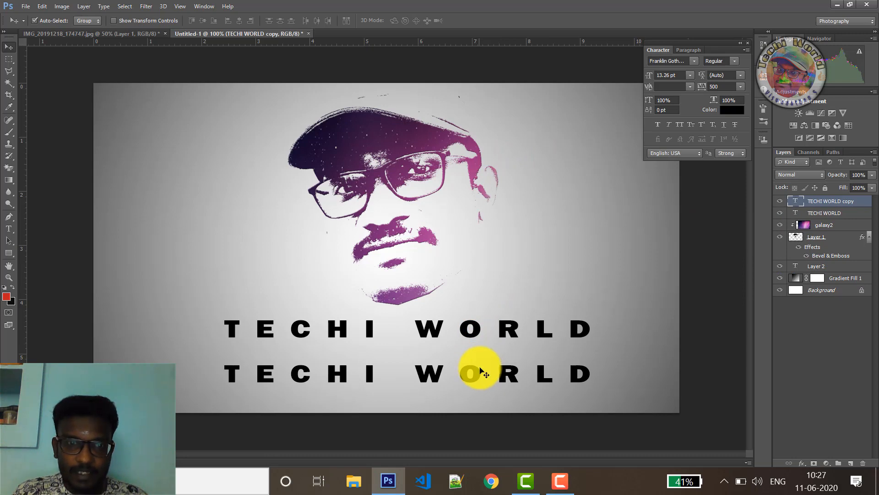
- Replace the text of the duplicated lower line with the creator's name in capitals
{"action": "left_click", "coordinate": [8, 228]}
{"action": "left_click", "coordinate": [483, 376]}
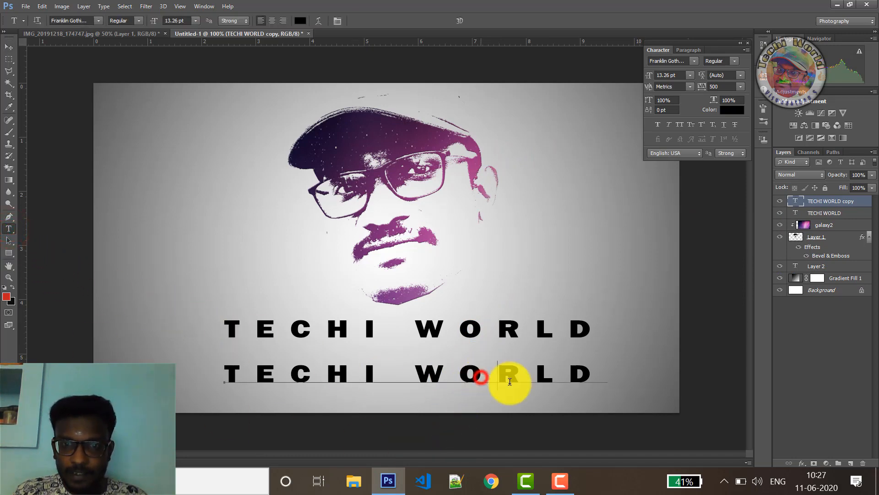
{"action": "left_click_drag", "start_coordinate": [592, 374], "coordinate": [226, 393]}
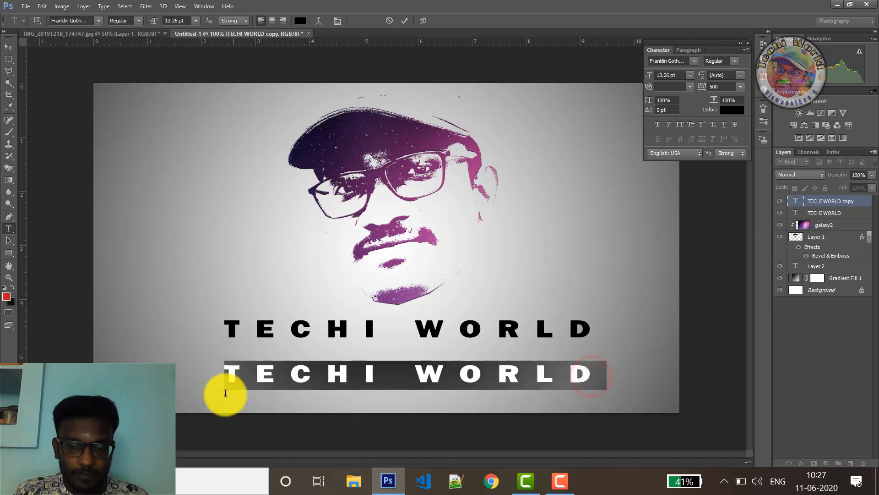
{"action": "type", "text": "S.VISWANATHAN"}
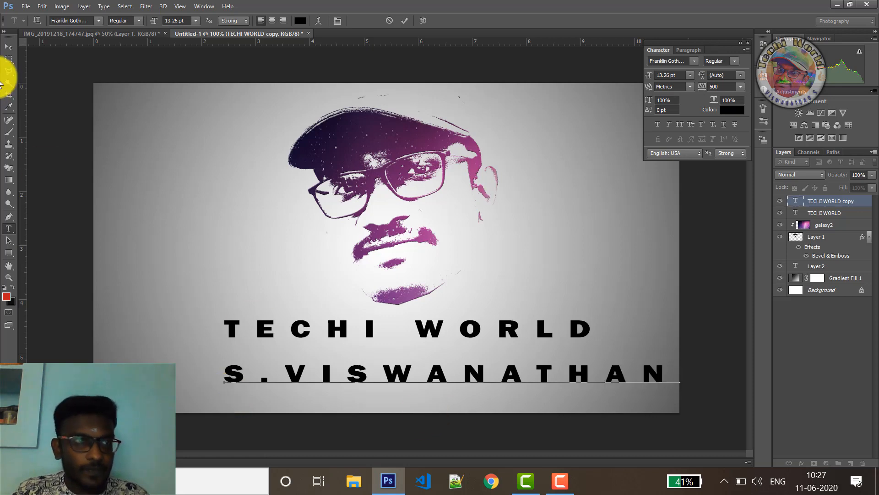
- Scale the name line down proportionally to about 7.37 pt and center it just beneath TECHI WORLD
{"action": "left_click", "coordinate": [8, 47]}
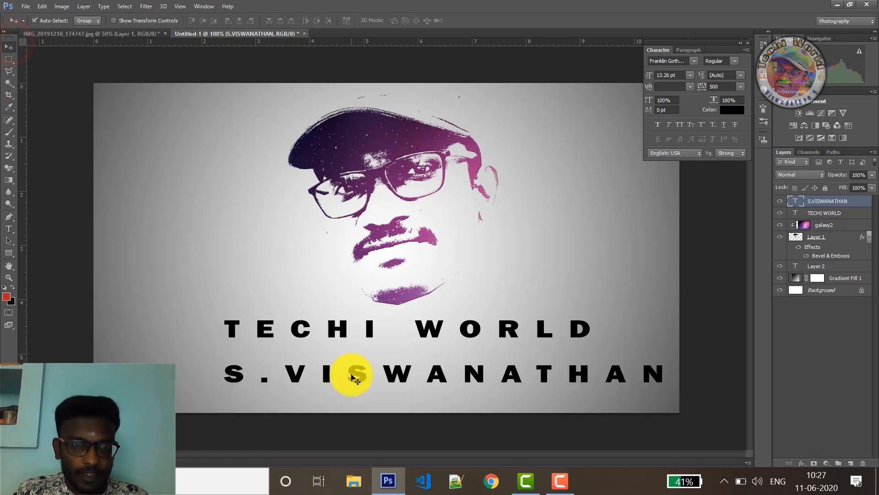
{"action": "key", "text": "ctrl+t"}
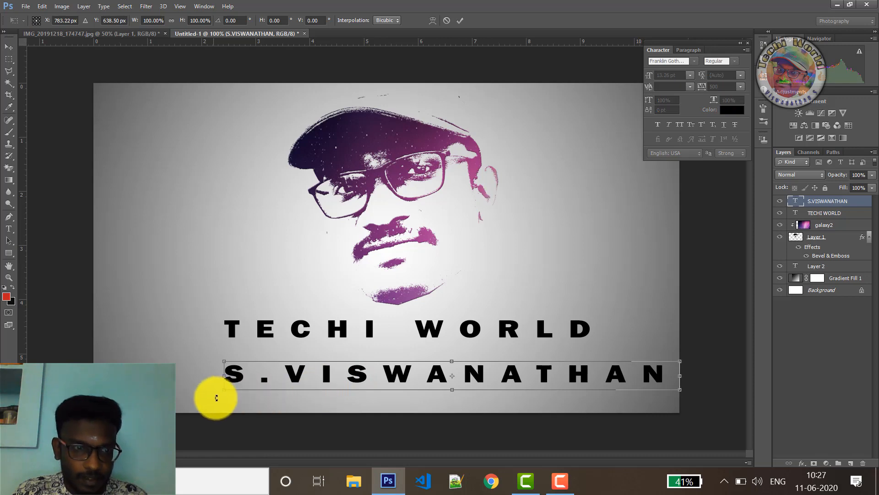
{"action": "left_click_drag", "start_coordinate": [224, 391], "coordinate": [400, 376]}
{"action": "left_click_drag", "start_coordinate": [514, 365], "coordinate": [395, 356]}
{"action": "key", "text": "Return"}
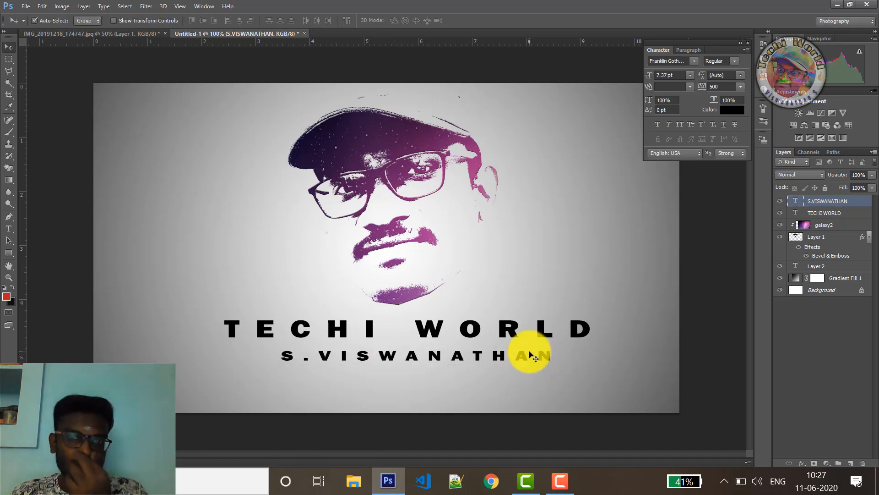
- Place the galaxy1 image directly above the TECHI WORLD layer and stretch it to about 34% width to cover the whole canvas
{"action": "left_click", "coordinate": [845, 214]}
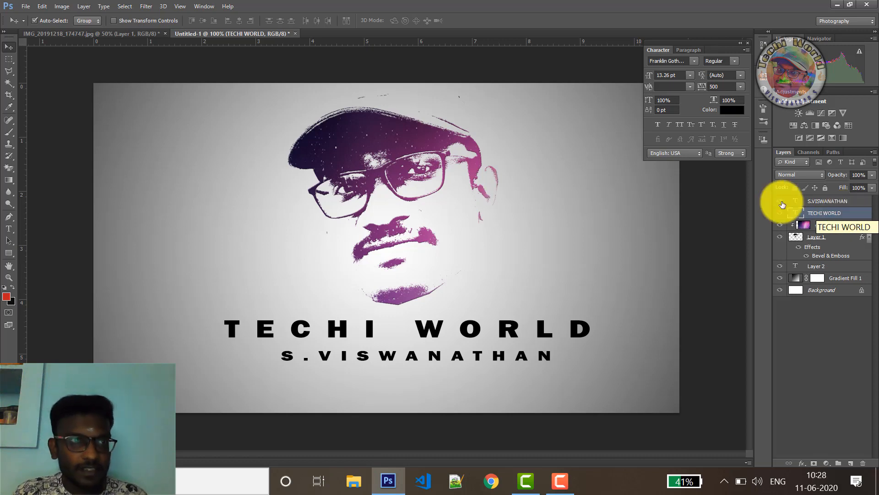
{"action": "left_click", "coordinate": [25, 6]}
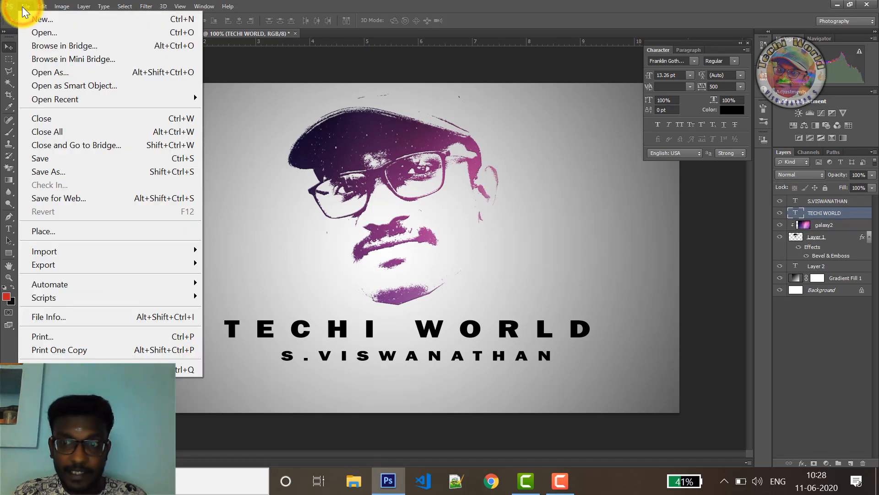
{"action": "left_click", "coordinate": [60, 231]}
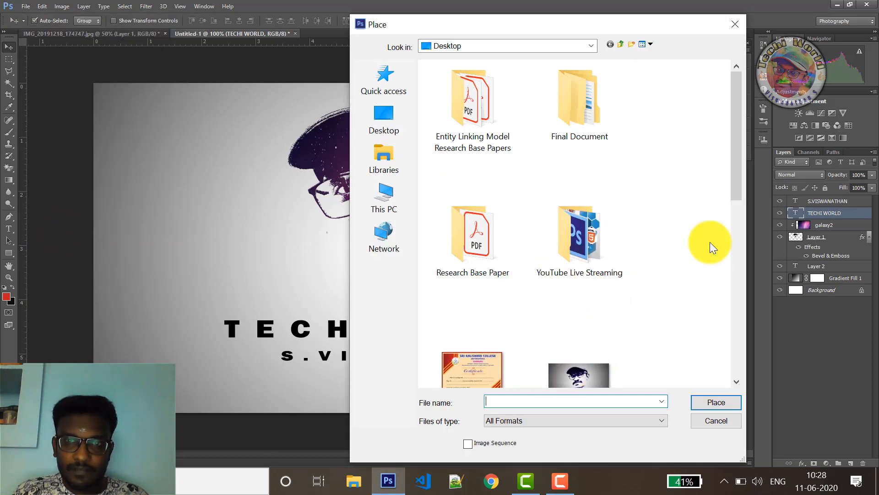
{"action": "scroll", "coordinate": [710, 241], "scroll_direction": "down", "scroll_amount": 5}
{"action": "left_click", "coordinate": [481, 81]}
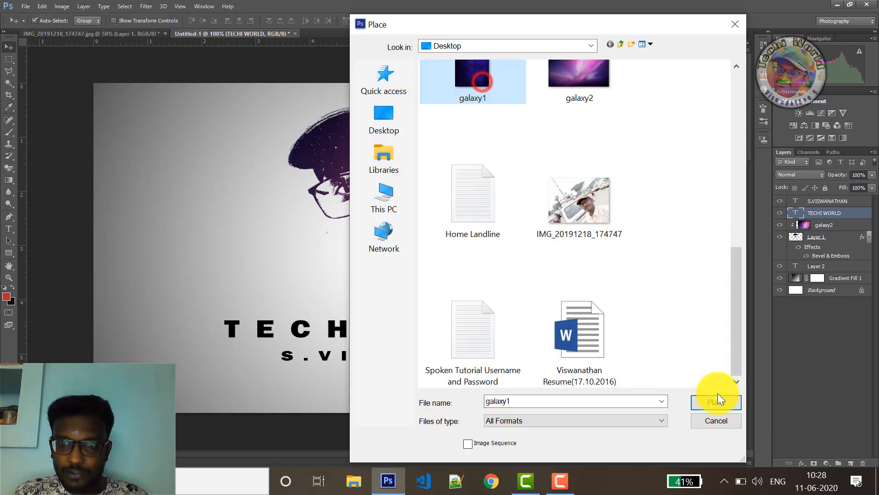
{"action": "left_click", "coordinate": [724, 402]}
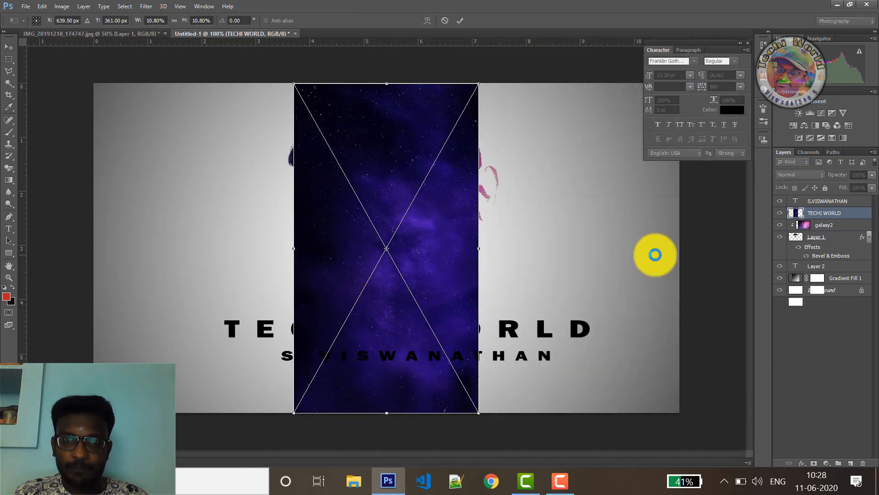
{"action": "left_click_drag", "start_coordinate": [481, 247], "coordinate": [679, 250]}
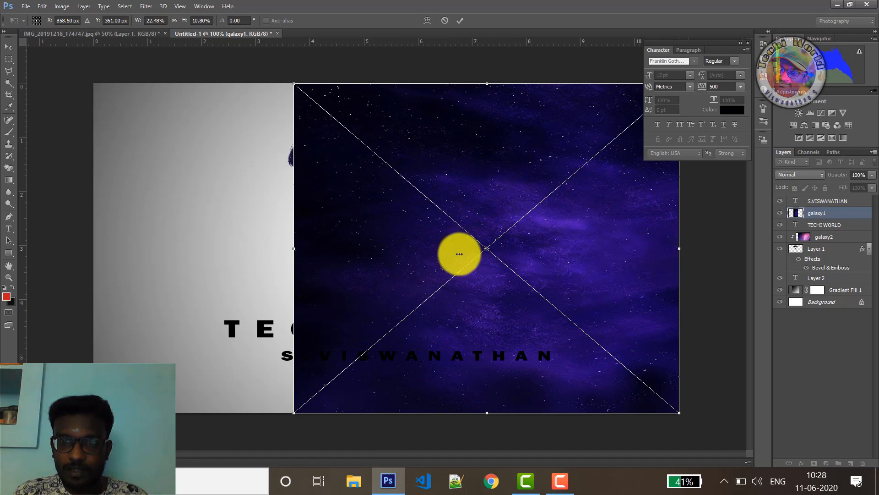
{"action": "left_click_drag", "start_coordinate": [297, 250], "coordinate": [98, 236]}
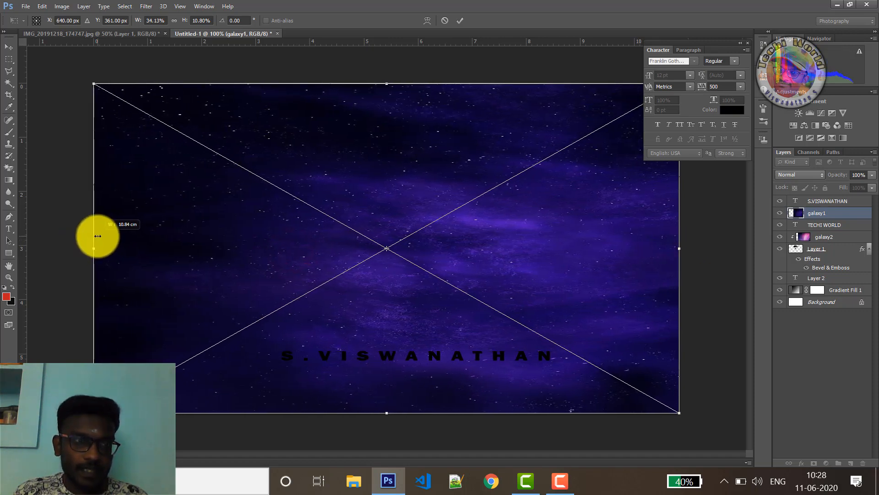
{"action": "key", "text": "Return"}
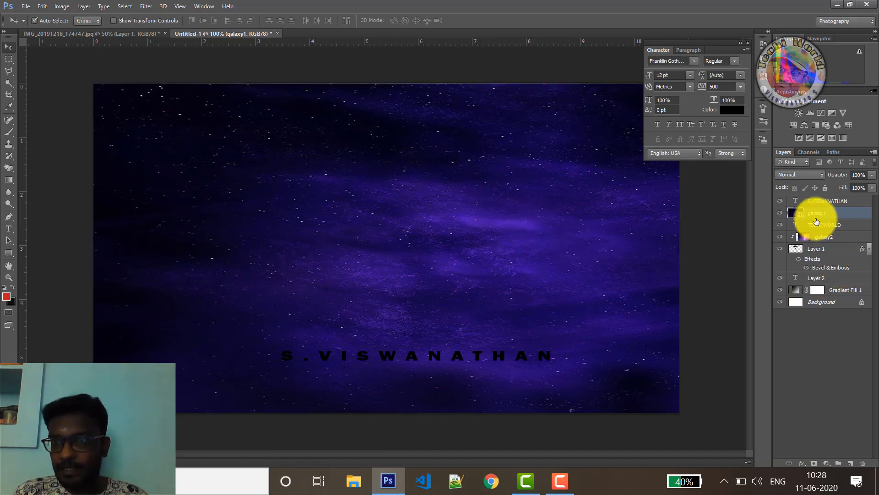
- Rasterize the placed galaxy1 layer and clip it to the TECHI WORLD text at 100% opacity
{"action": "right_click", "coordinate": [834, 216]}
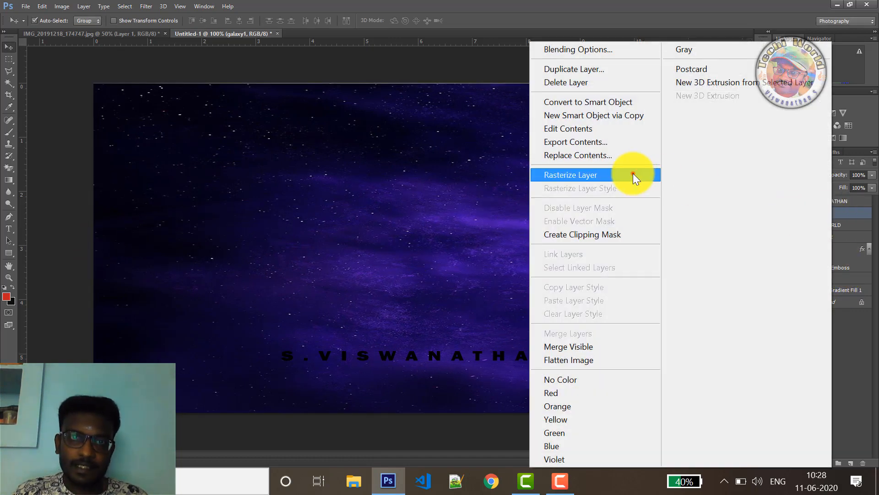
{"action": "left_click", "coordinate": [633, 174]}
{"action": "right_click", "coordinate": [834, 213]}
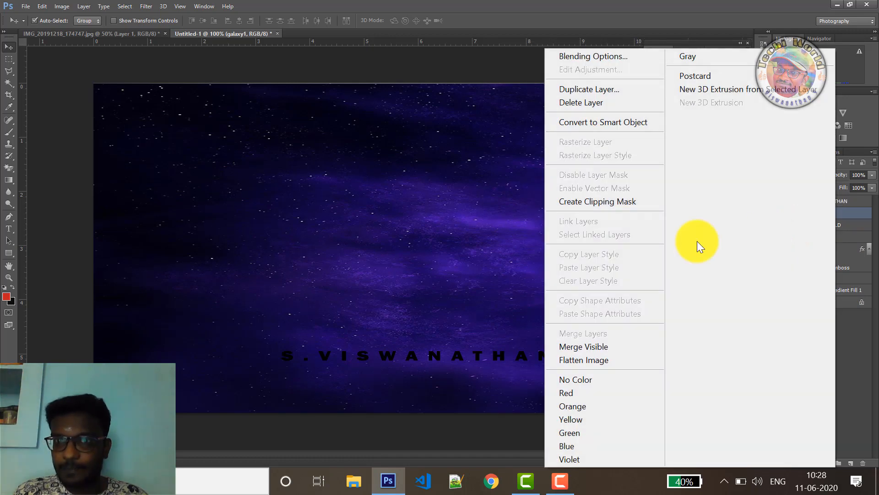
{"action": "left_click", "coordinate": [608, 201]}
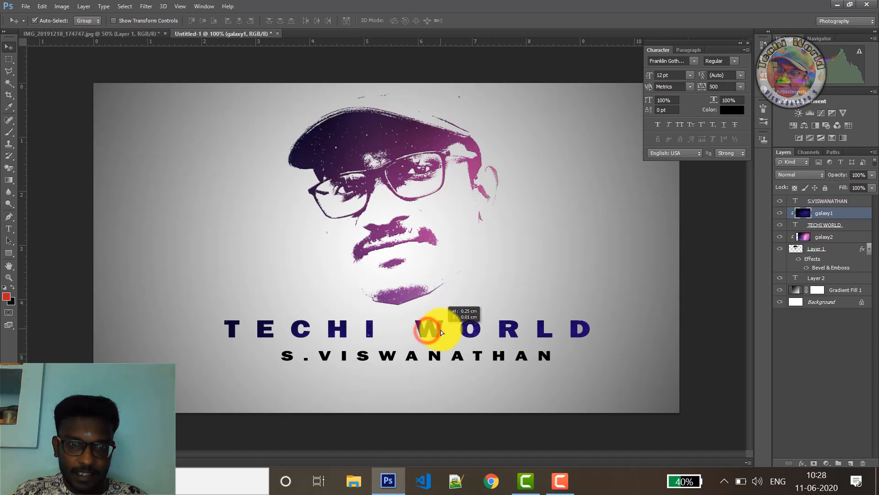
{"action": "left_click", "coordinate": [872, 176]}
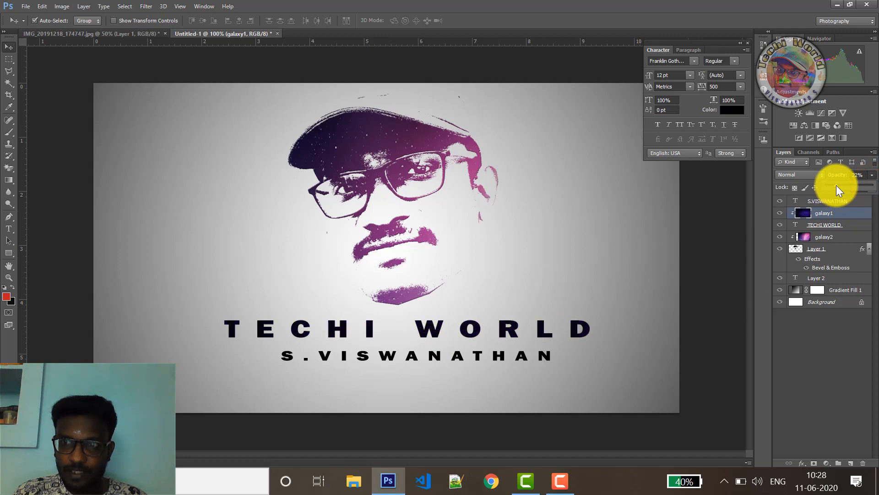
{"action": "left_click_drag", "start_coordinate": [836, 185], "coordinate": [878, 187]}
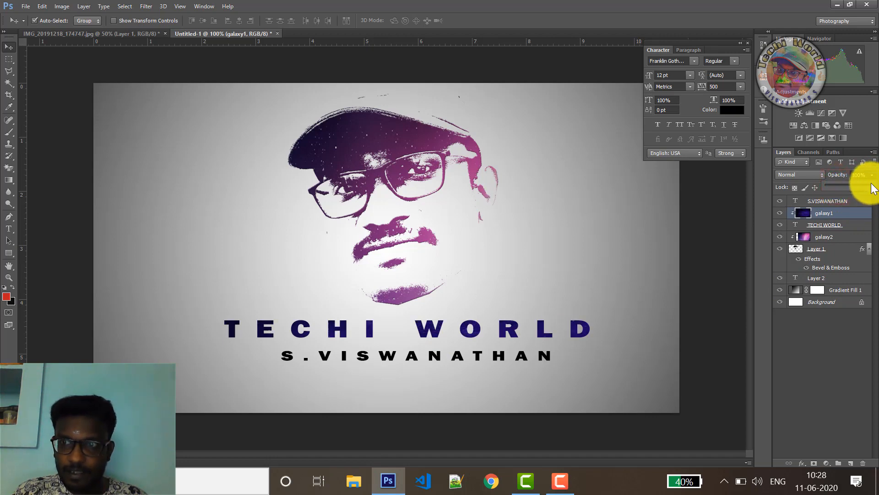
- Place galaxy1 again above the name text layer and widen it to about 34% so it spans the canvas
{"action": "left_click", "coordinate": [834, 202]}
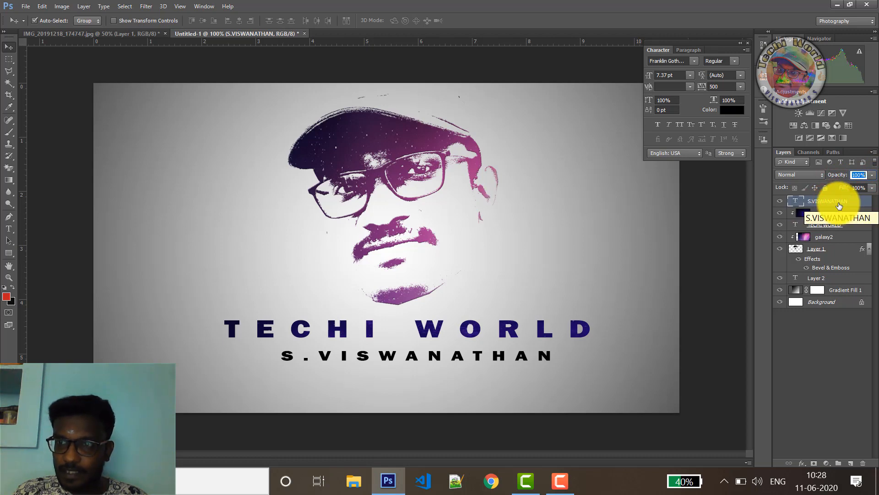
{"action": "left_click", "coordinate": [26, 6]}
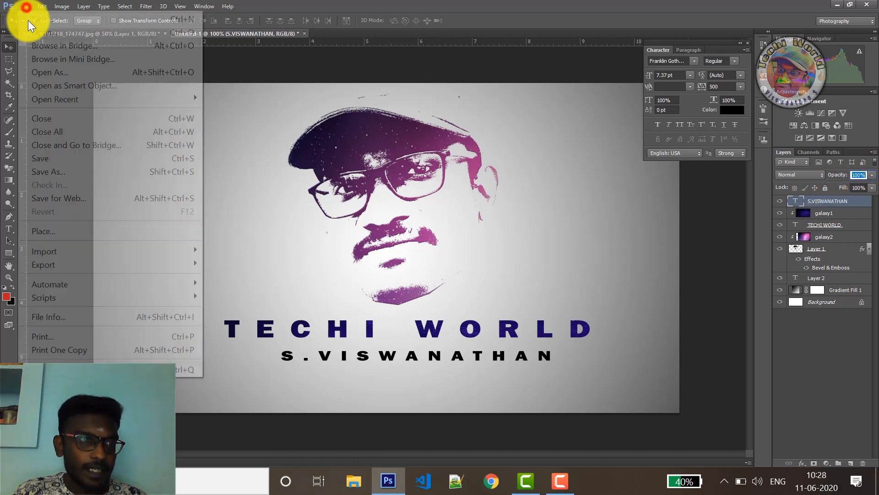
{"action": "left_click", "coordinate": [73, 233]}
{"action": "scroll", "coordinate": [440, 231], "scroll_direction": "down", "scroll_amount": 6}
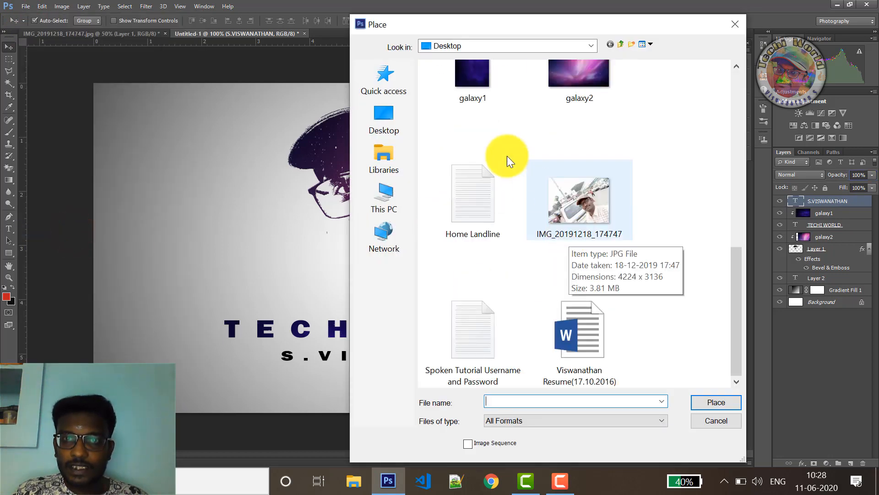
{"action": "left_click", "coordinate": [485, 86]}
{"action": "left_click", "coordinate": [735, 405]}
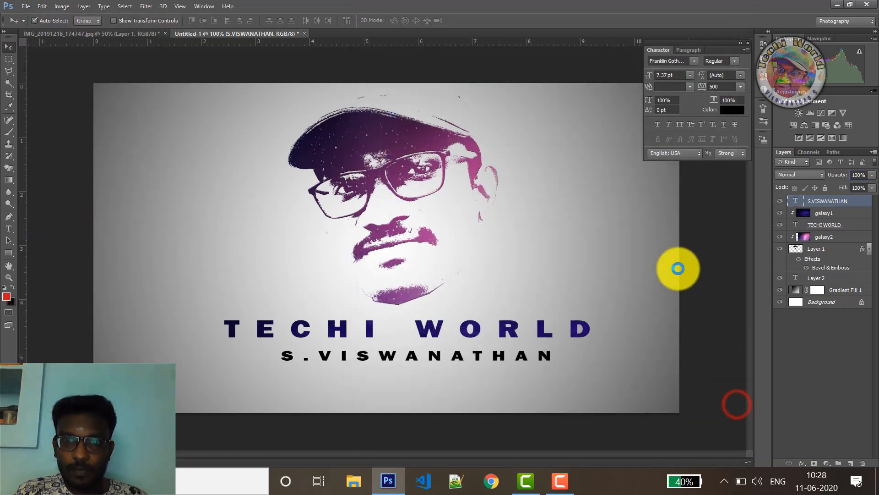
{"action": "left_click_drag", "start_coordinate": [479, 248], "coordinate": [679, 254]}
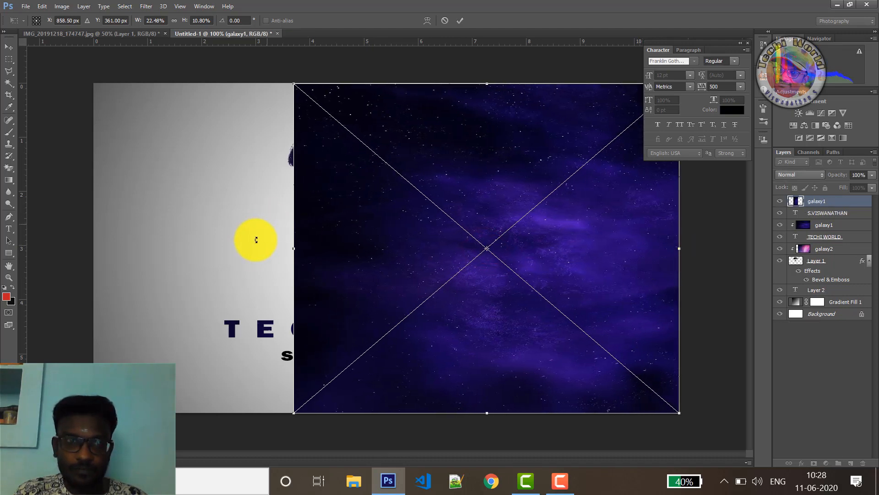
{"action": "left_click_drag", "start_coordinate": [295, 250], "coordinate": [93, 244]}
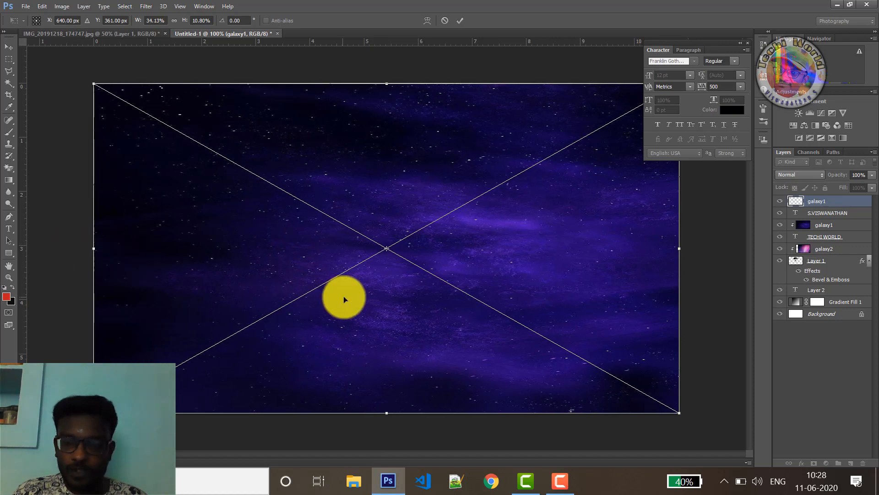
{"action": "key", "text": "Return"}
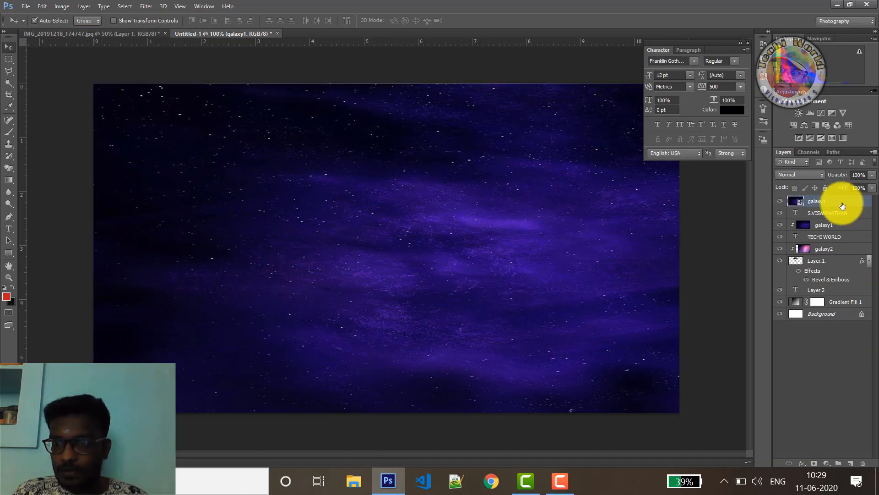
- Rasterize the topmost galaxy1 layer and clip it to the name text
{"action": "right_click", "coordinate": [843, 201]}
{"action": "left_click", "coordinate": [625, 178]}
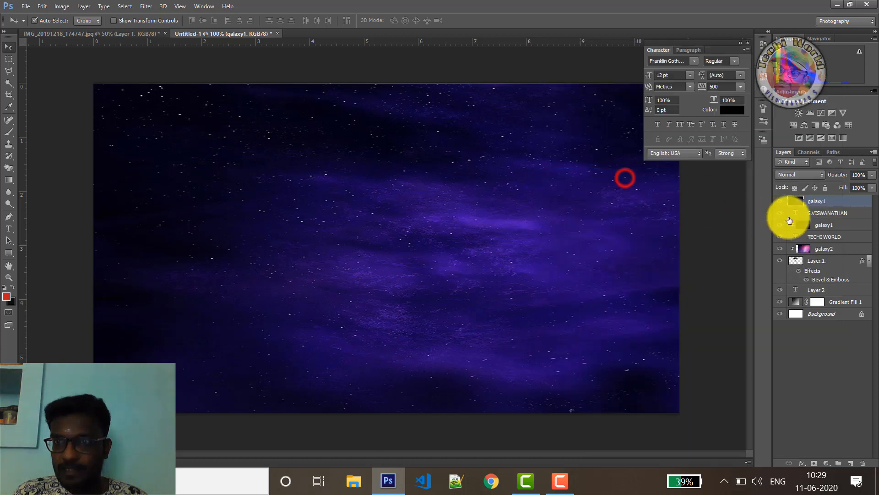
{"action": "right_click", "coordinate": [836, 202]}
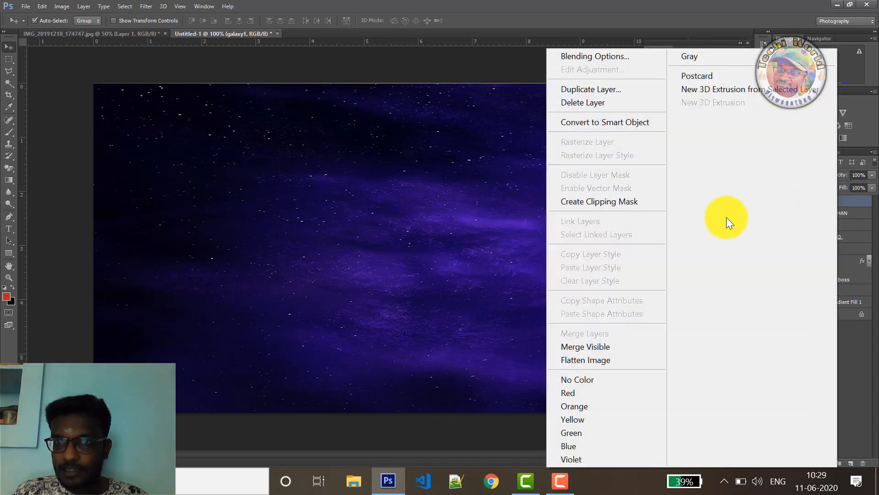
{"action": "left_click", "coordinate": [642, 201]}
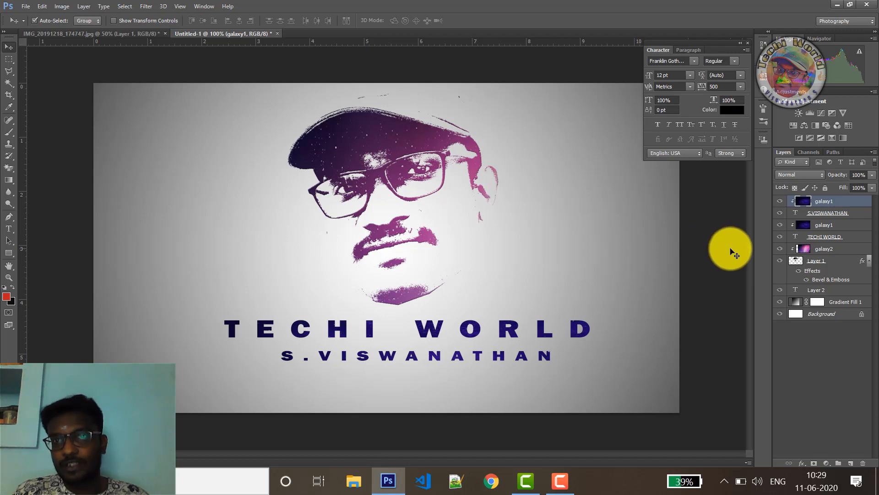
{"action": "left_click", "coordinate": [25, 6]}
{"action": "left_click", "coordinate": [61, 156]}
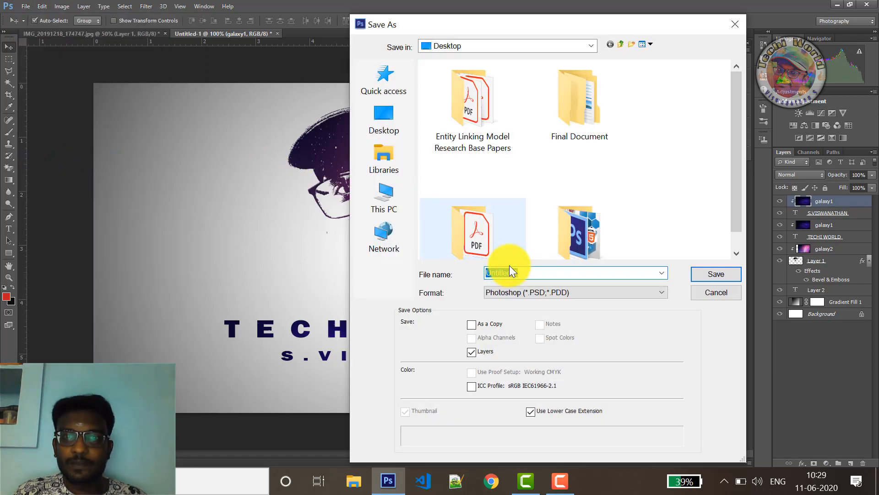
{"action": "left_click", "coordinate": [710, 293]}
- Review the file formats offered for saving a copy of the document under Save As, and leave without saving
{"action": "left_click", "coordinate": [26, 6]}
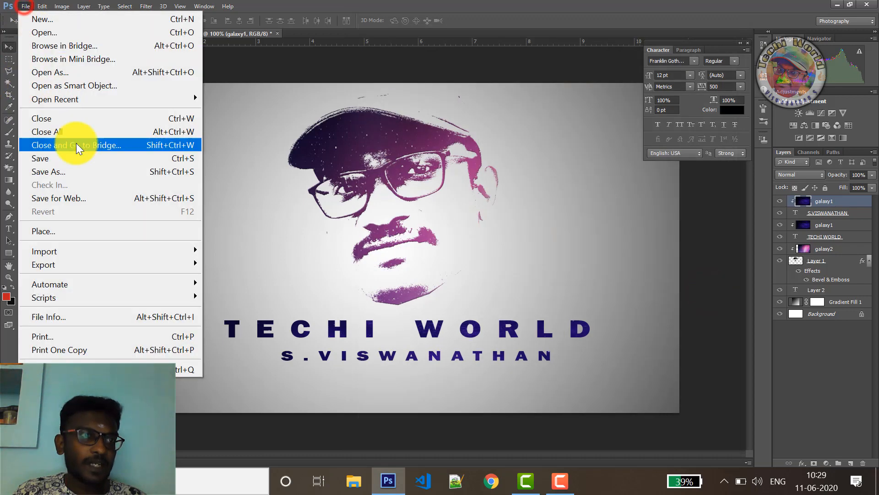
{"action": "left_click", "coordinate": [67, 175]}
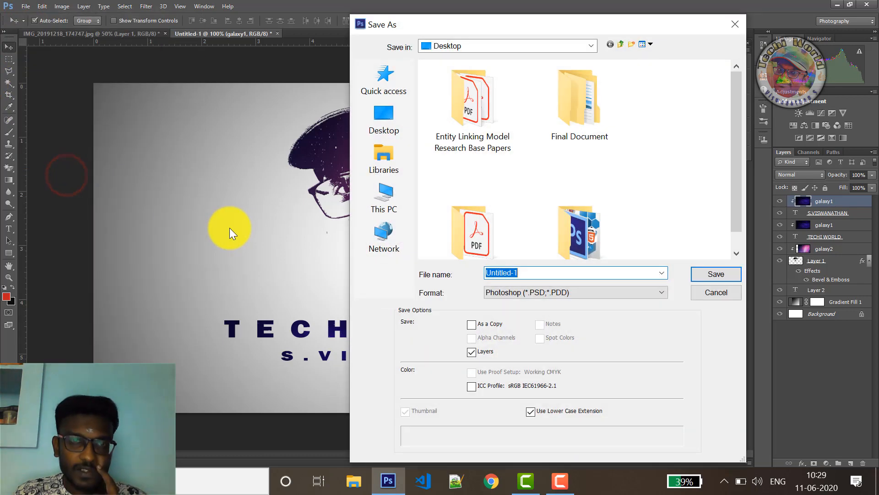
{"action": "left_click", "coordinate": [583, 293]}
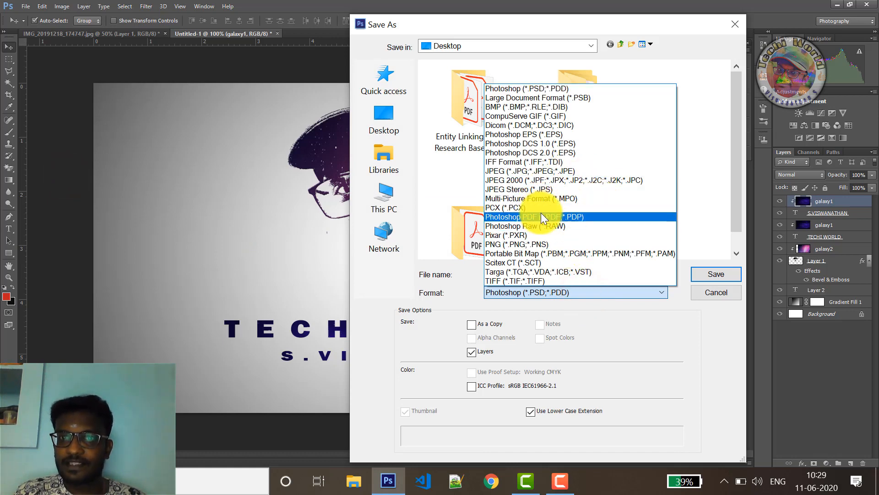
{"action": "left_click", "coordinate": [733, 22]}
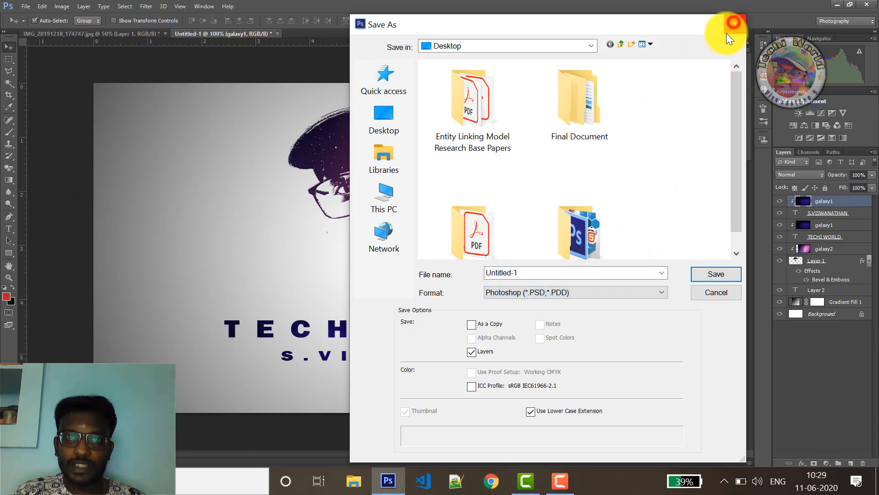
{"action": "left_click", "coordinate": [733, 25]}
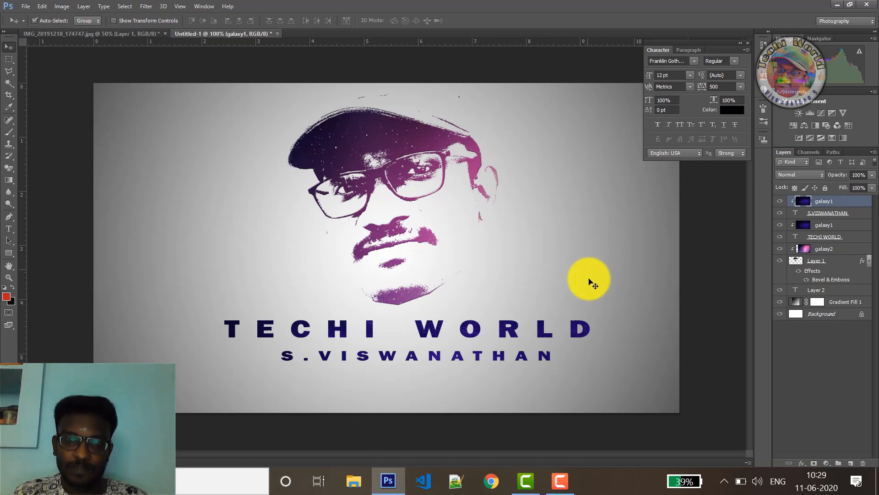
{"action": "left_click", "coordinate": [559, 479]}
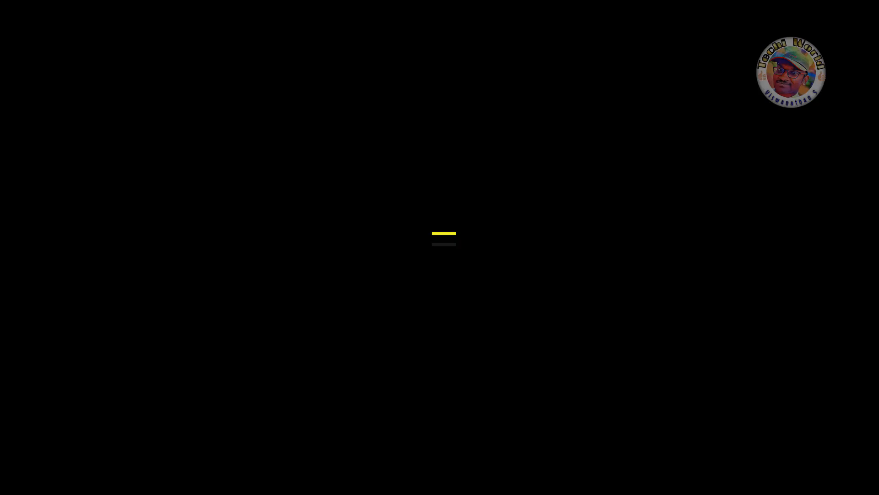